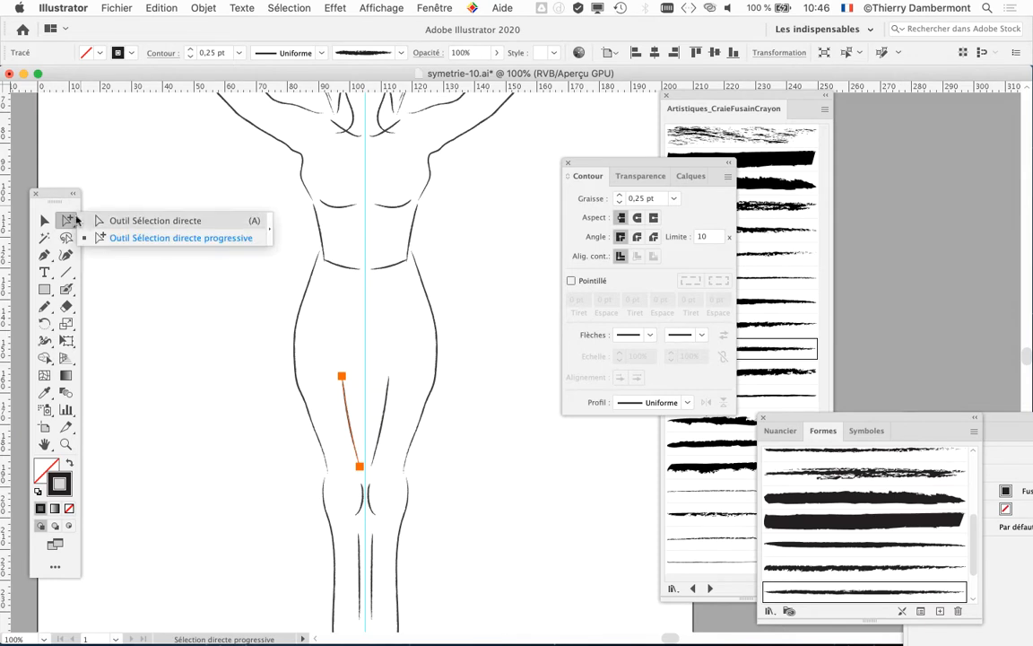
# Move the upper anchor point of the left inner-thigh line up onto the vertical symmetry guide with the Direct Selection tool
pyautogui.click(191, 307)
pyautogui.moveTo(342, 378); pyautogui.dragTo(355, 350)
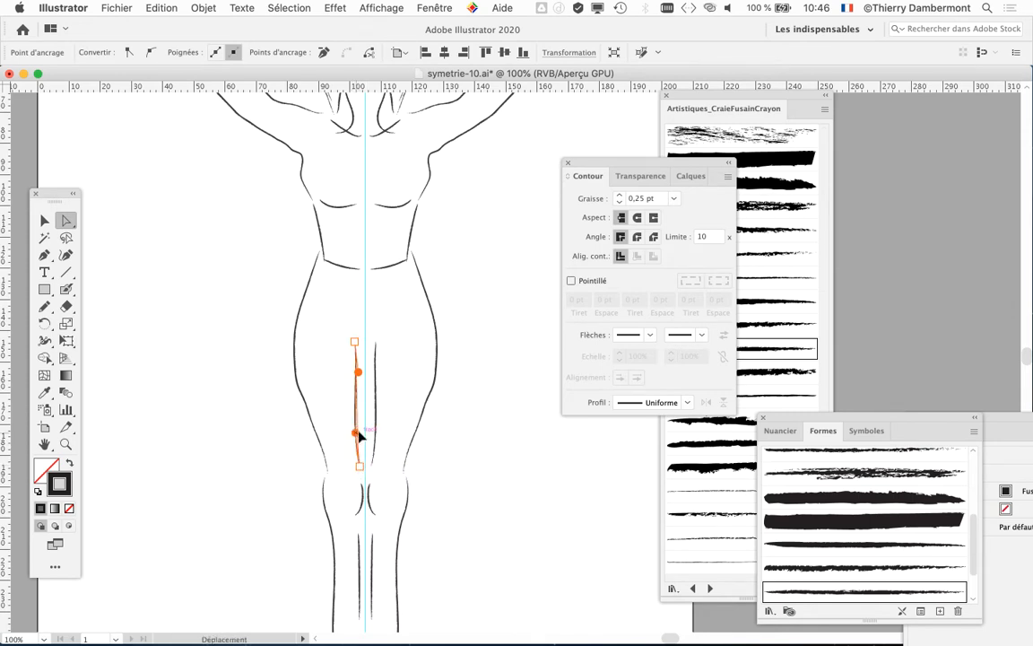
pyautogui.moveTo(357, 342); pyautogui.dragTo(367, 341)
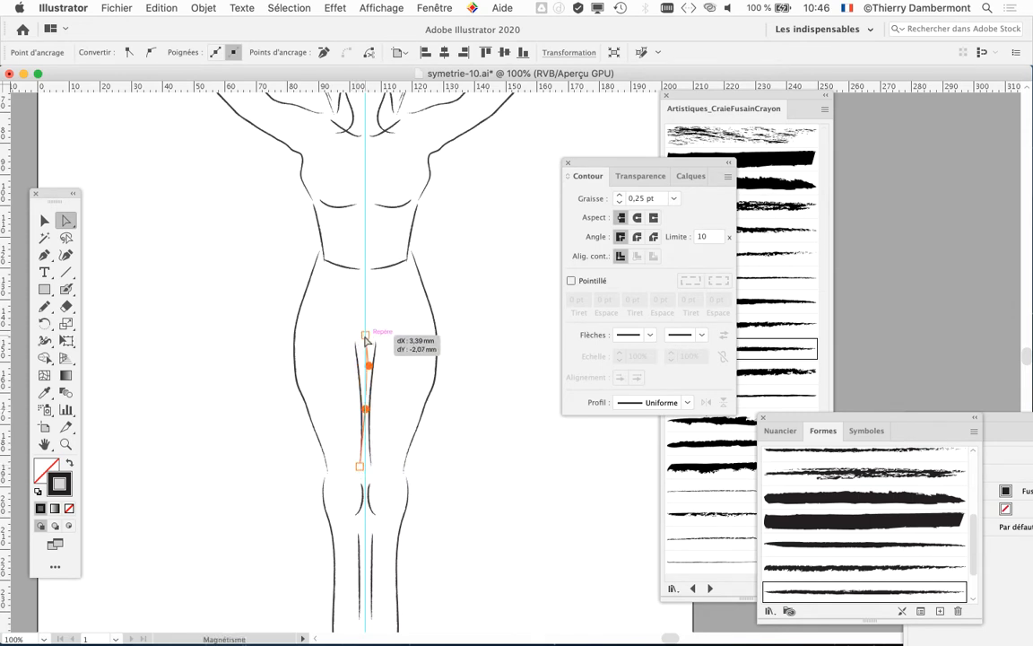
pyautogui.click(525, 432)
pyautogui.press('super+0')
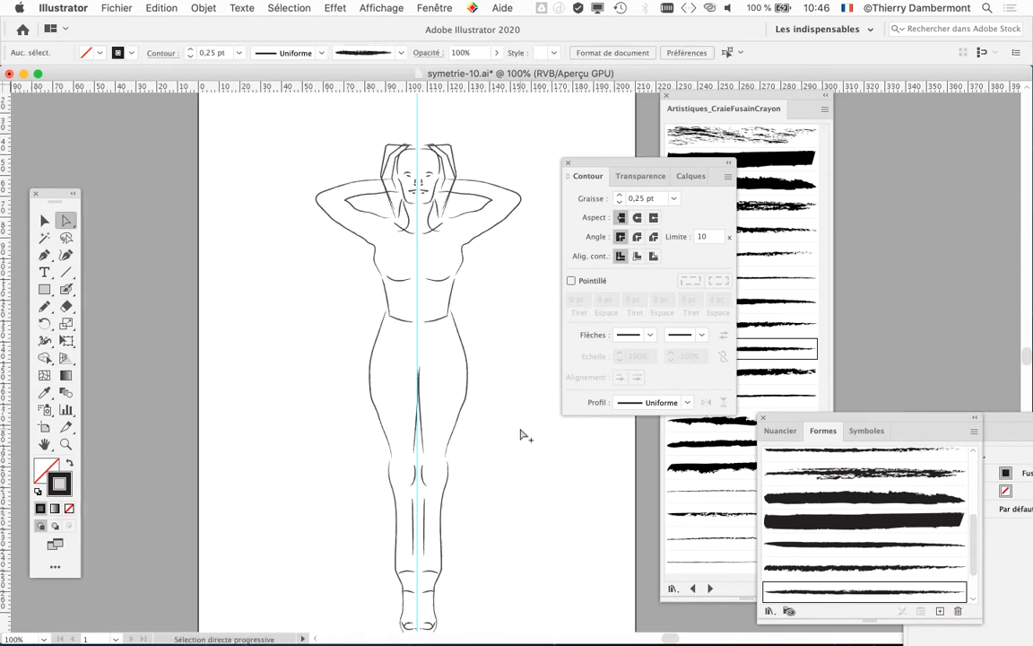
# Nudge the inner-thigh line's top anchor point slightly left of the guide so it separates from its mirrored copy, and deselect it
pyautogui.scroll(5, 434, 380)
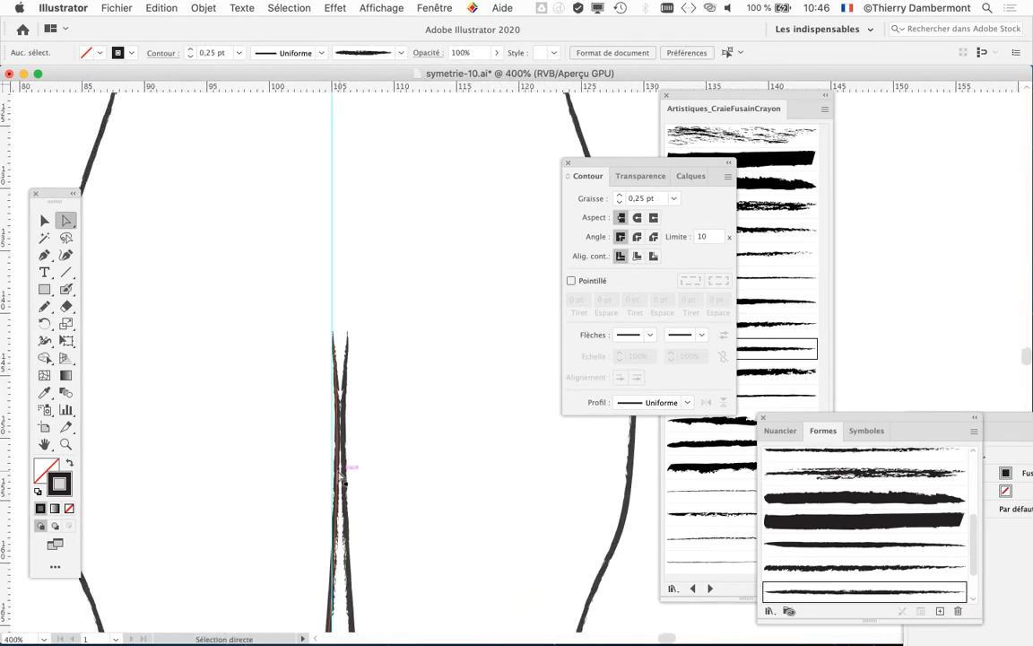
pyautogui.click(335, 336)
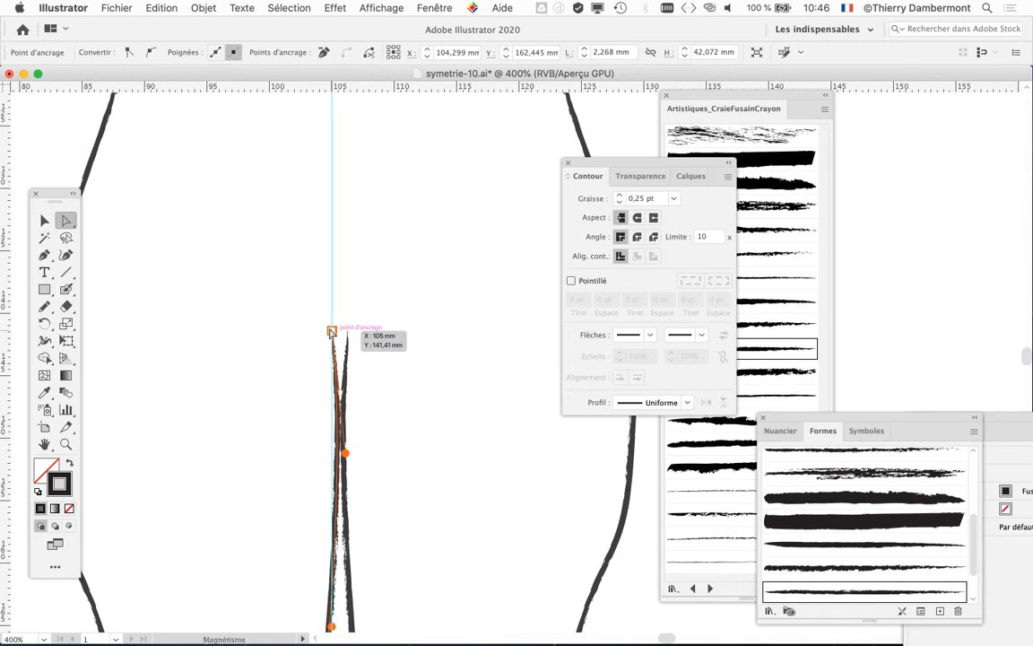
pyautogui.moveTo(331, 330); pyautogui.dragTo(325, 328)
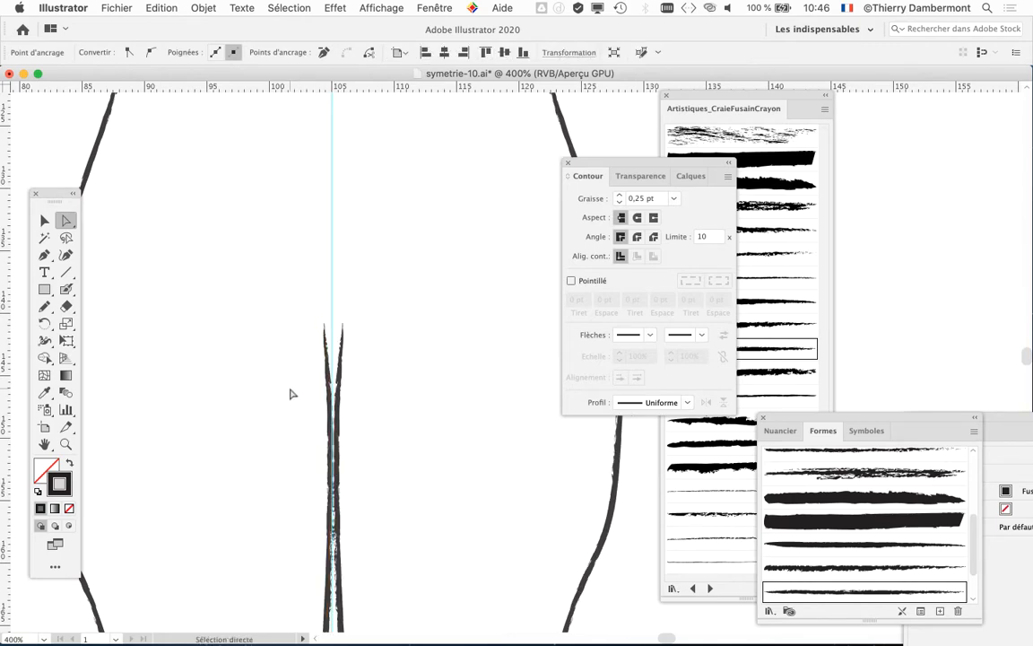
pyautogui.click(283, 449)
pyautogui.scroll(-4, 284, 449)
pyautogui.scroll(-1, 283, 450)
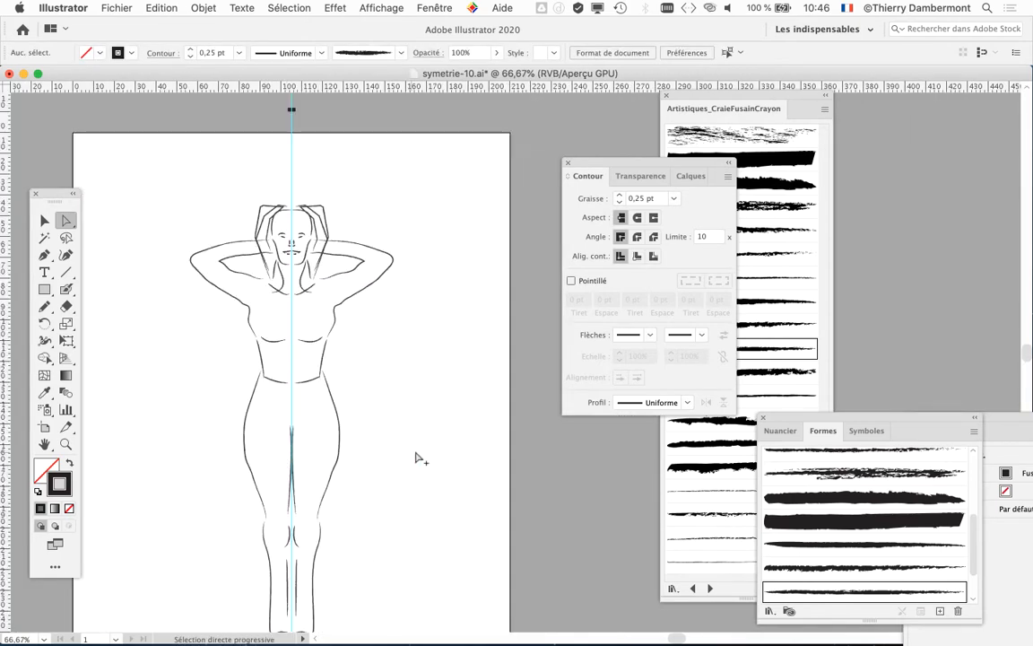
# Save the symetrie-10.ai document
pyautogui.click(117, 7)
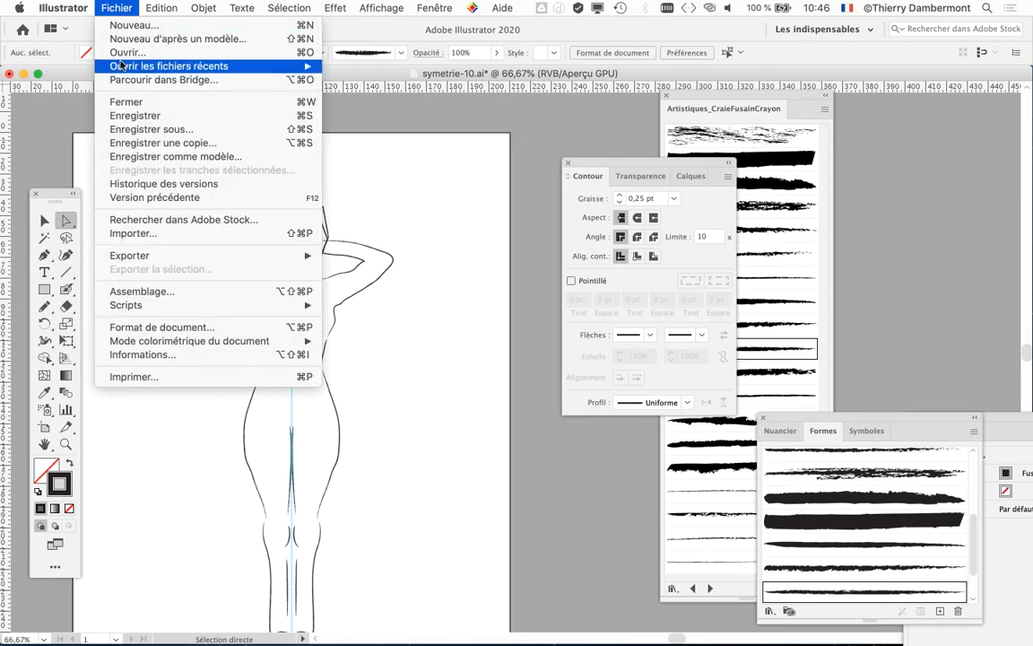
pyautogui.click(134, 116)
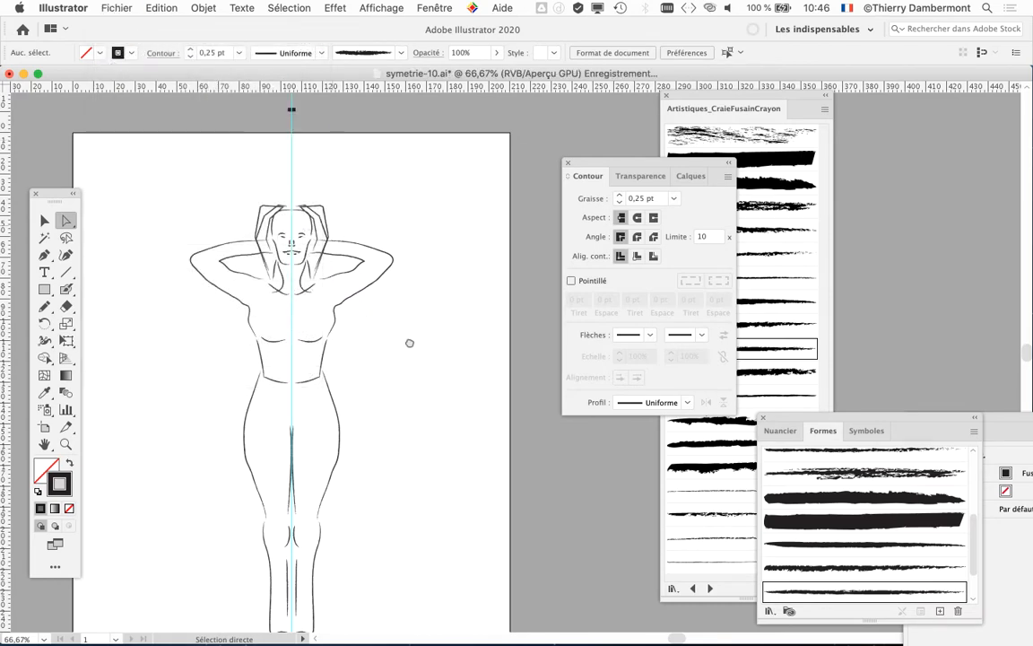
pyautogui.scroll(-2, 408, 343)
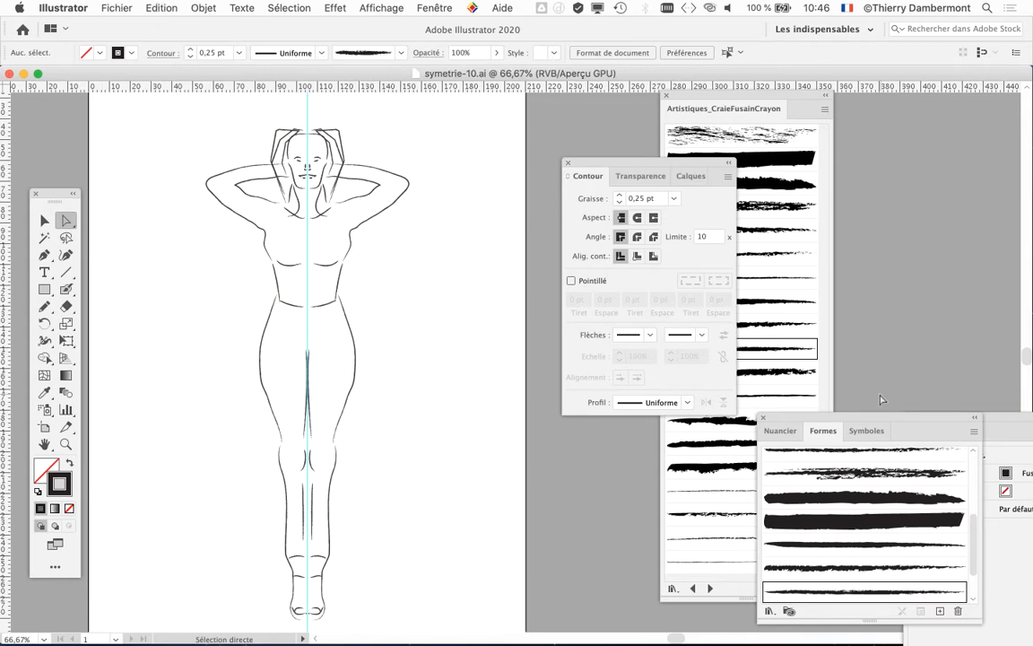
# Close the Contour panel and examine the editable anchor points of the figure's left arm outlines, leaving nothing selected
pyautogui.click(568, 162)
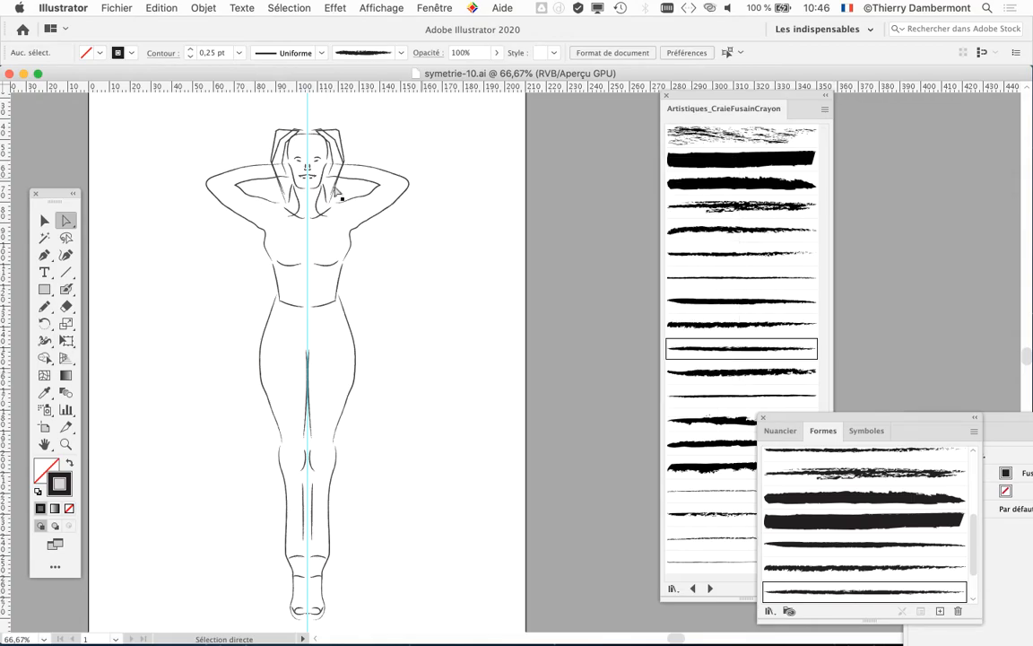
pyautogui.click(334, 195)
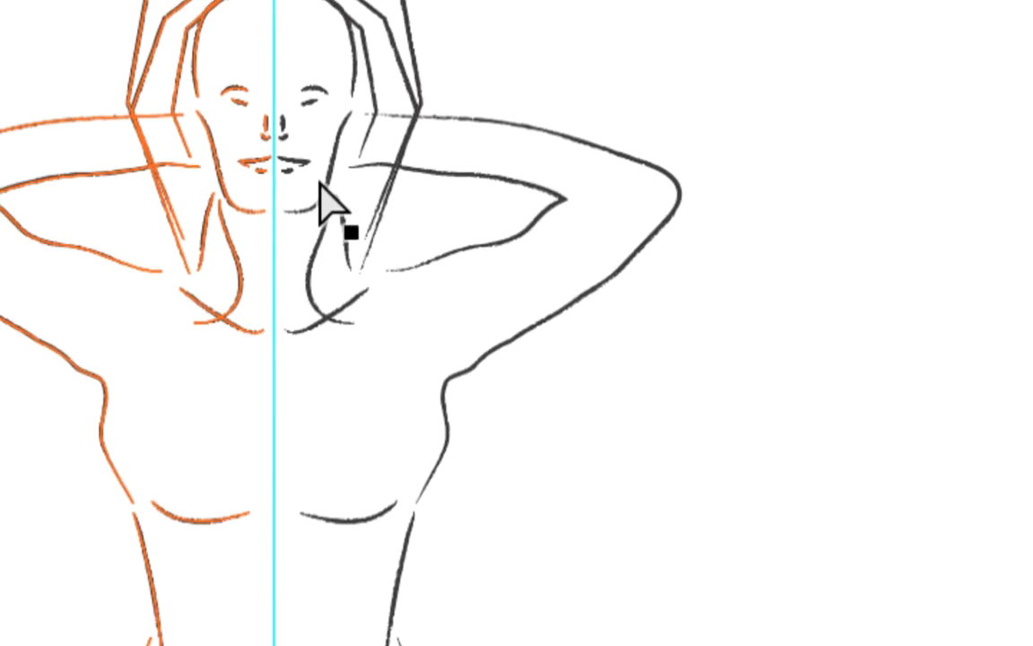
pyautogui.click(58, 161)
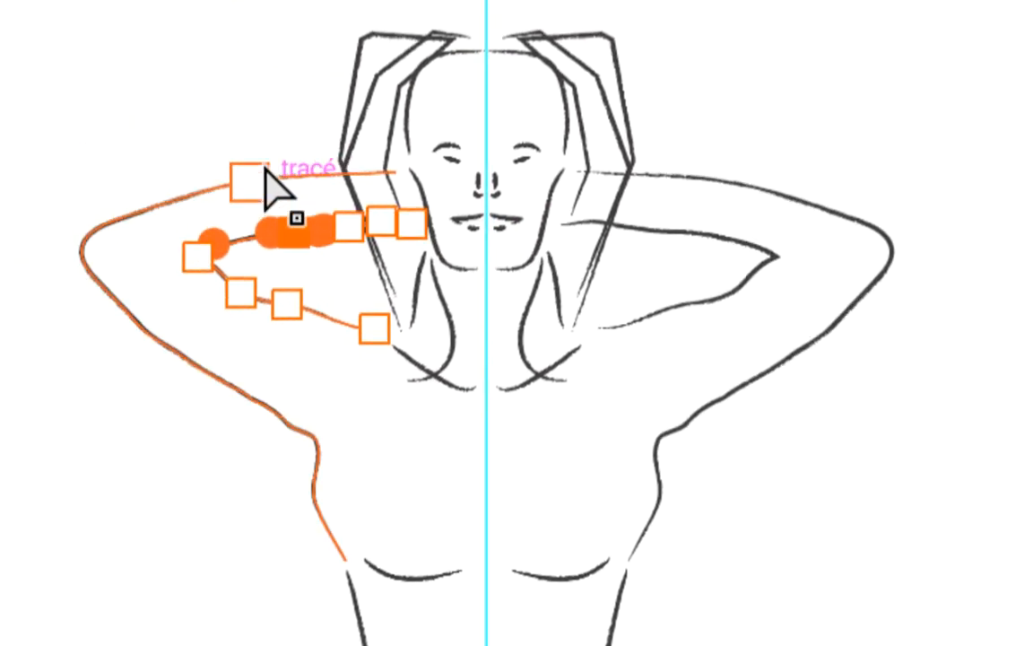
pyautogui.click(246, 127)
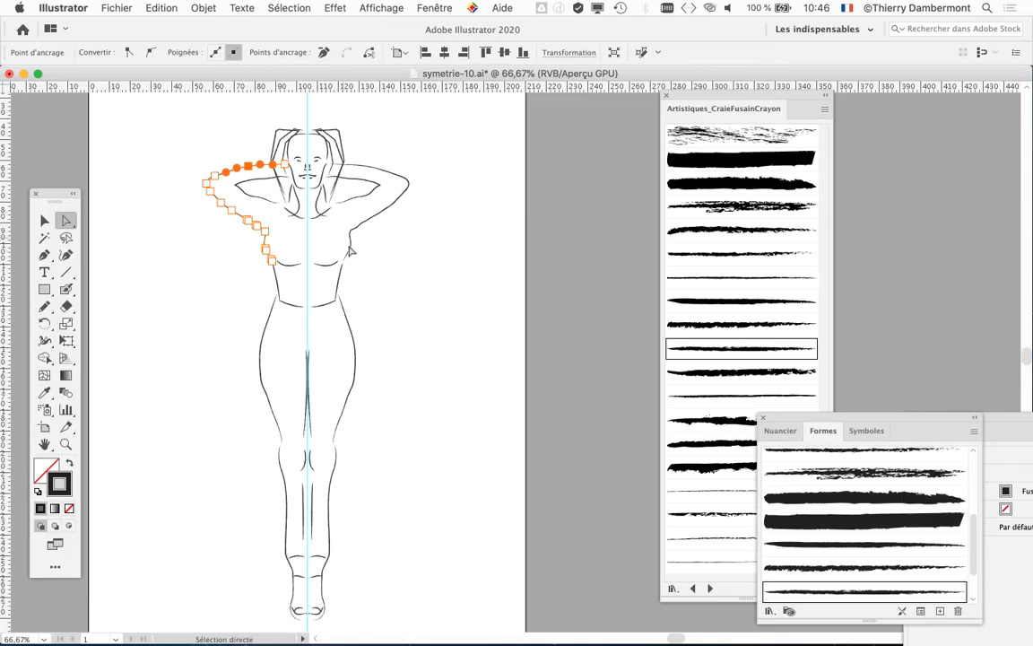
pyautogui.click(520, 300)
# Show the Calques panel, select the artwork of the group in the dessin layer, and move the panel off the drawing
pyautogui.click(416, 11)
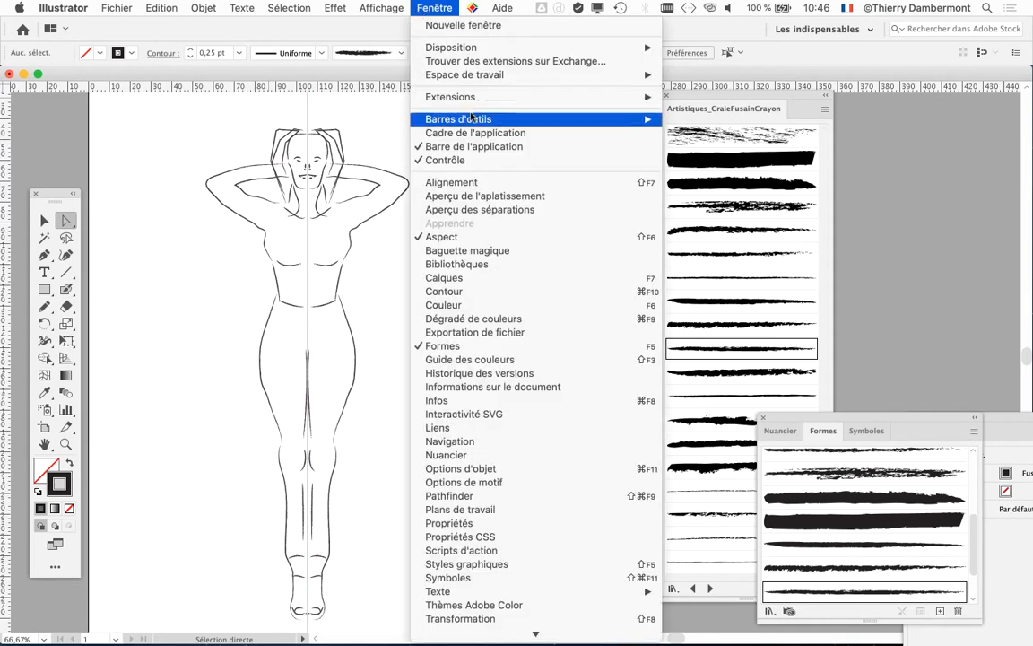
pyautogui.click(435, 250)
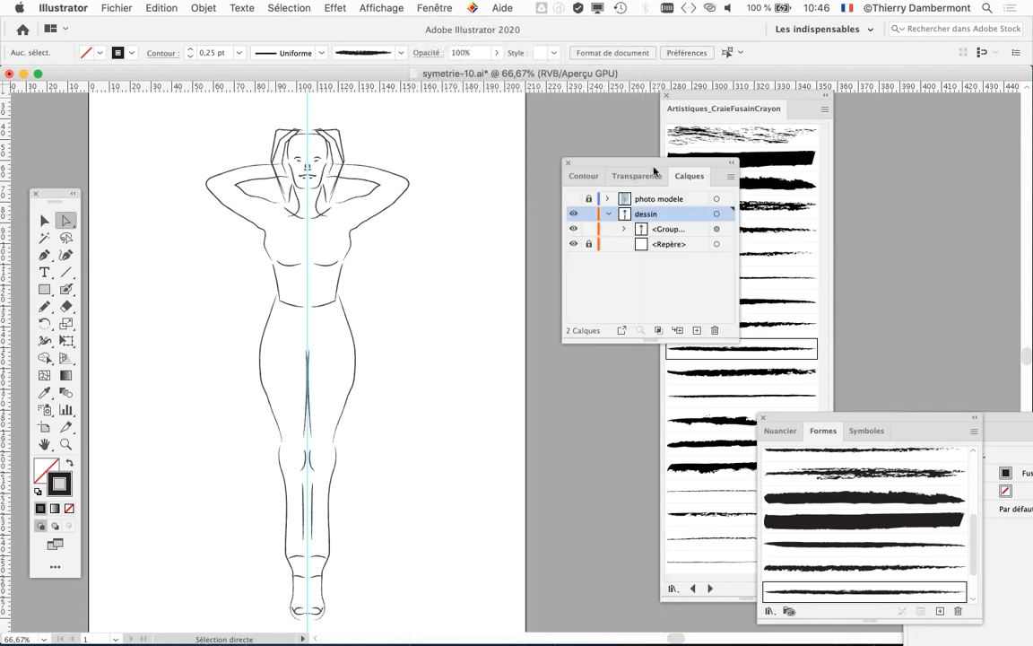
pyautogui.moveTo(654, 170); pyautogui.dragTo(480, 167)
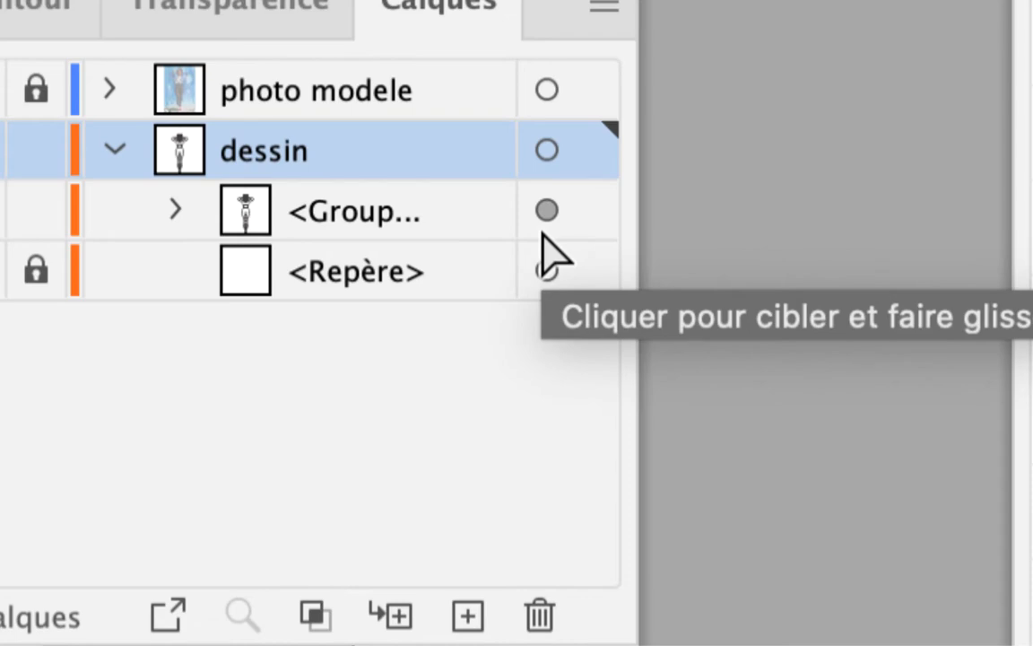
pyautogui.click(547, 210)
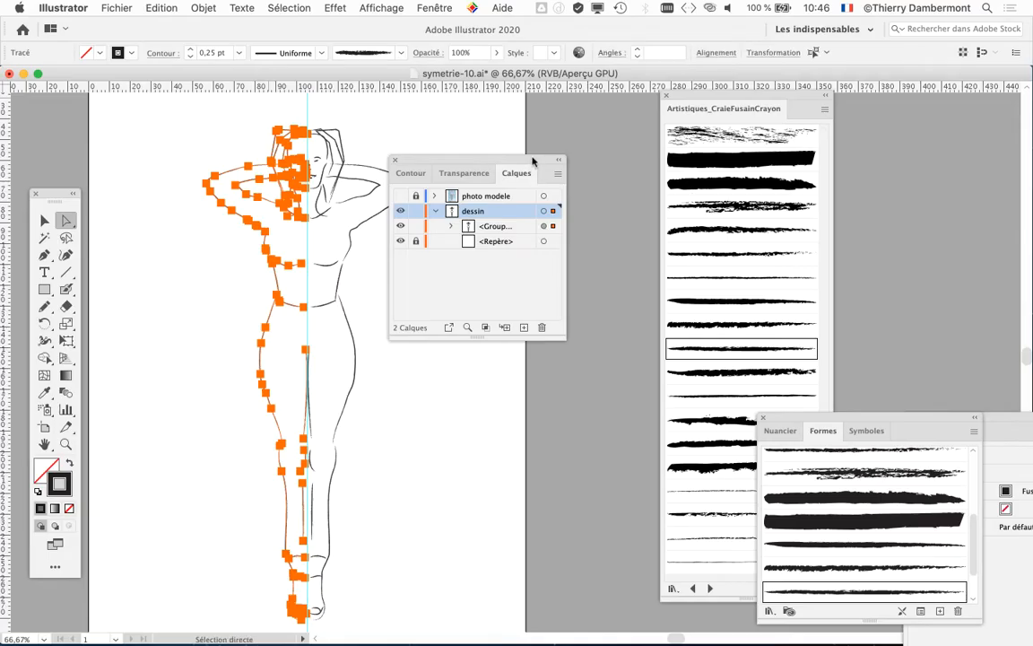
pyautogui.moveTo(533, 161); pyautogui.dragTo(968, 166)
# Bring up the Aspect panel and arrange it and the Calques panel side by side next to the drawing
pyautogui.click(434, 7)
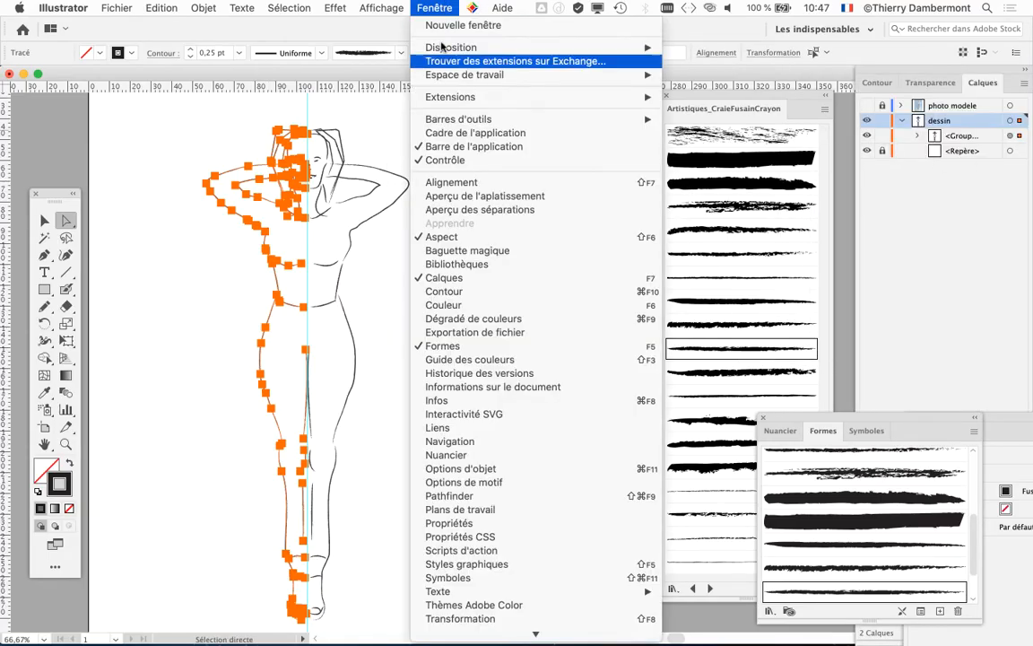
pyautogui.click(429, 214)
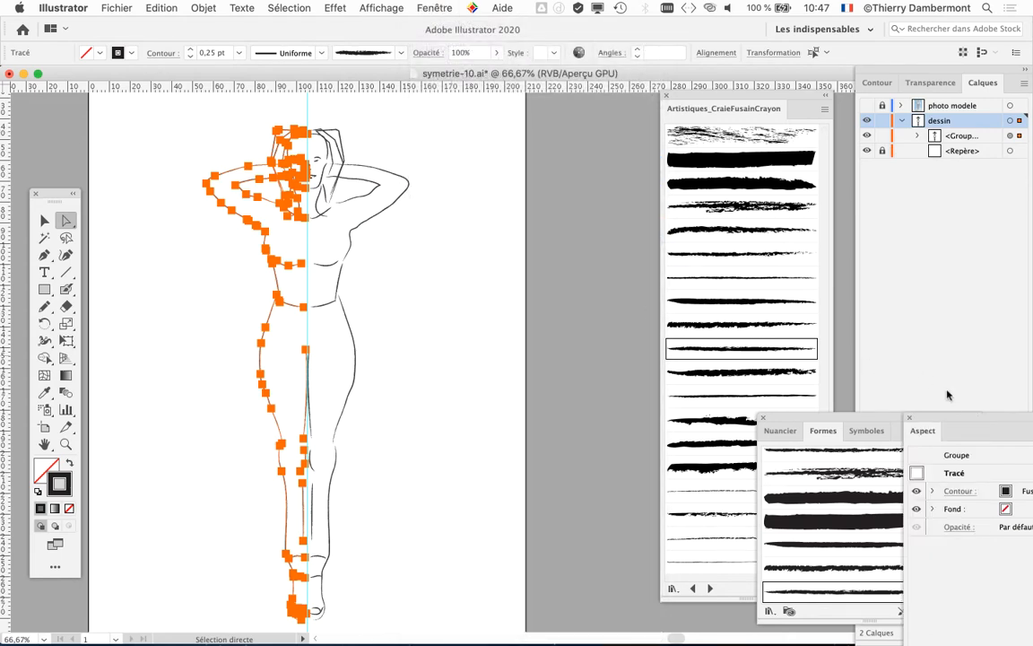
pyautogui.moveTo(923, 431); pyautogui.dragTo(433, 159)
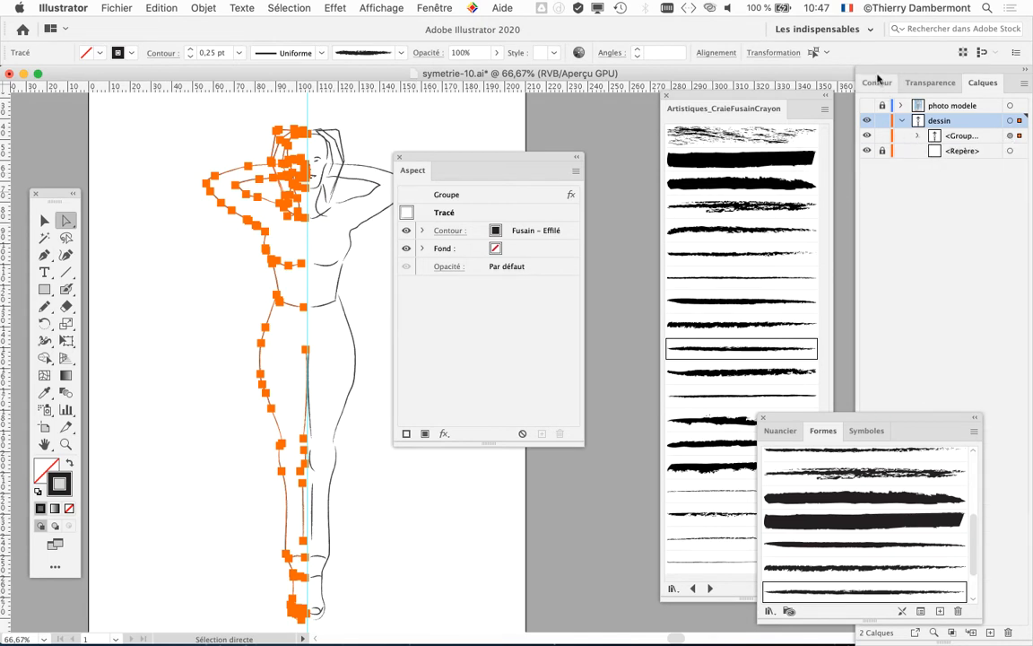
pyautogui.moveTo(878, 79); pyautogui.dragTo(715, 68)
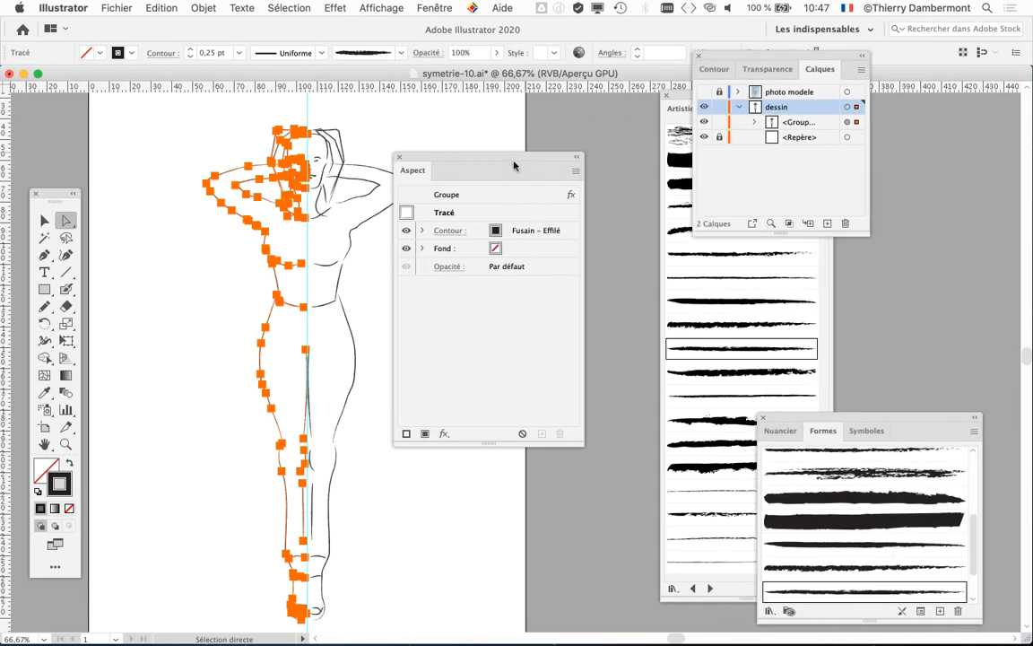
pyautogui.moveTo(513, 165); pyautogui.dragTo(566, 173)
# Unlock all locked objects, including the symmetry guide
pyautogui.scroll(5, 298, 220)
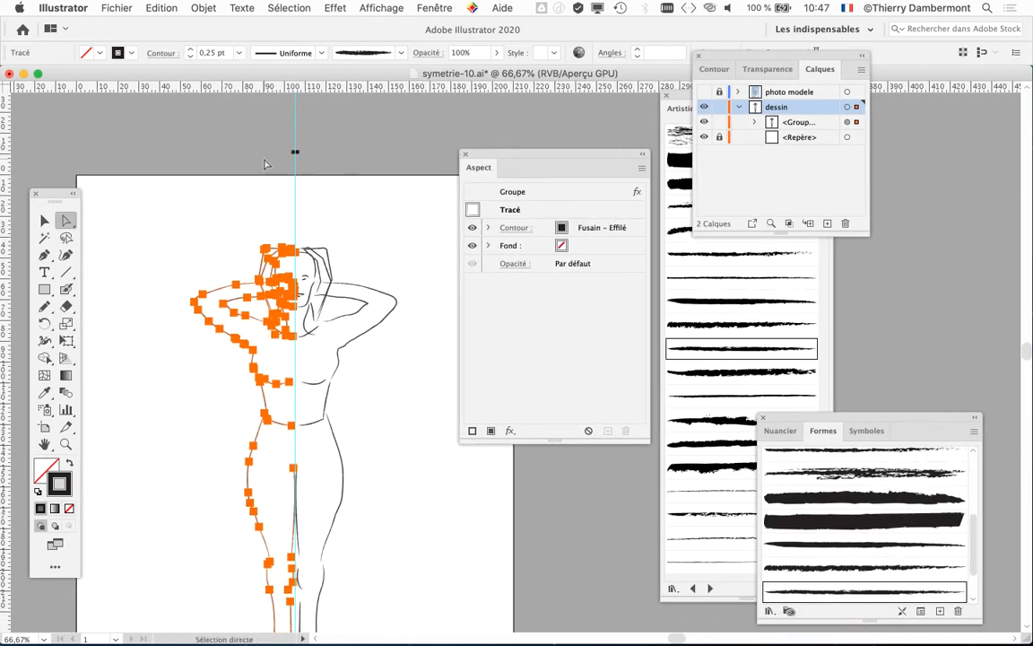
pyautogui.click(203, 7)
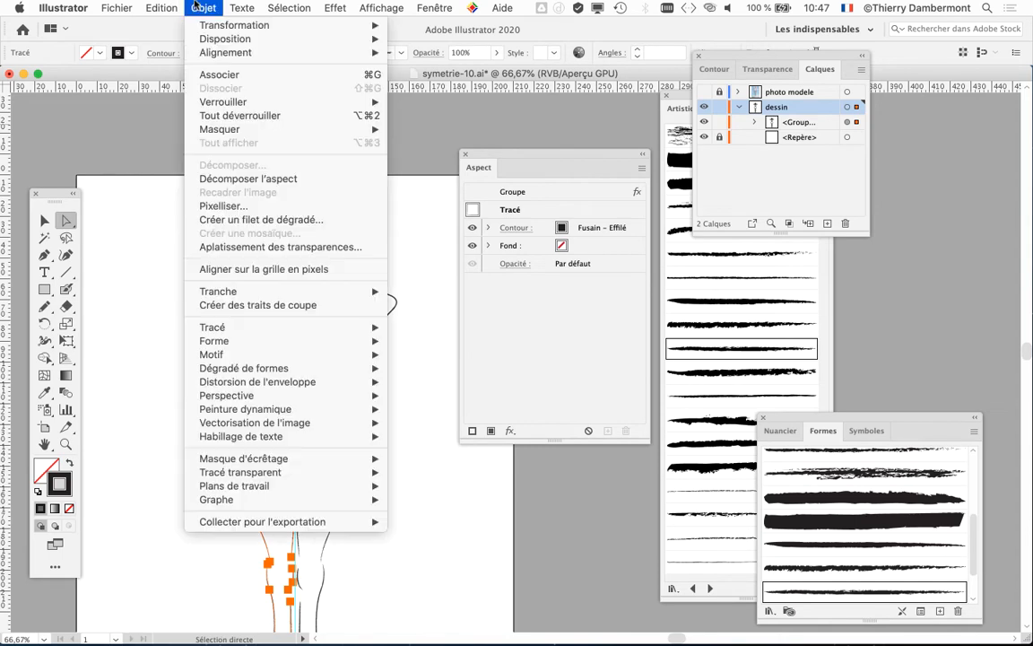
pyautogui.click(228, 117)
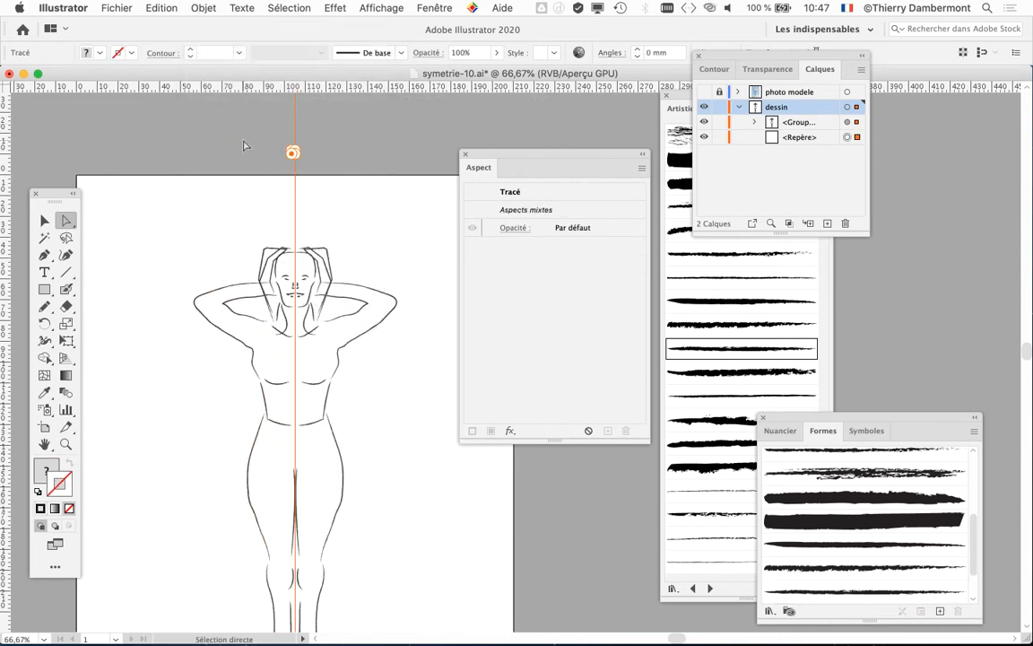
# Target the group in the dessin layer to list its Transformation effect, and examine the black squares beside the guide above the artboard
pyautogui.scroll(6, 288, 168)
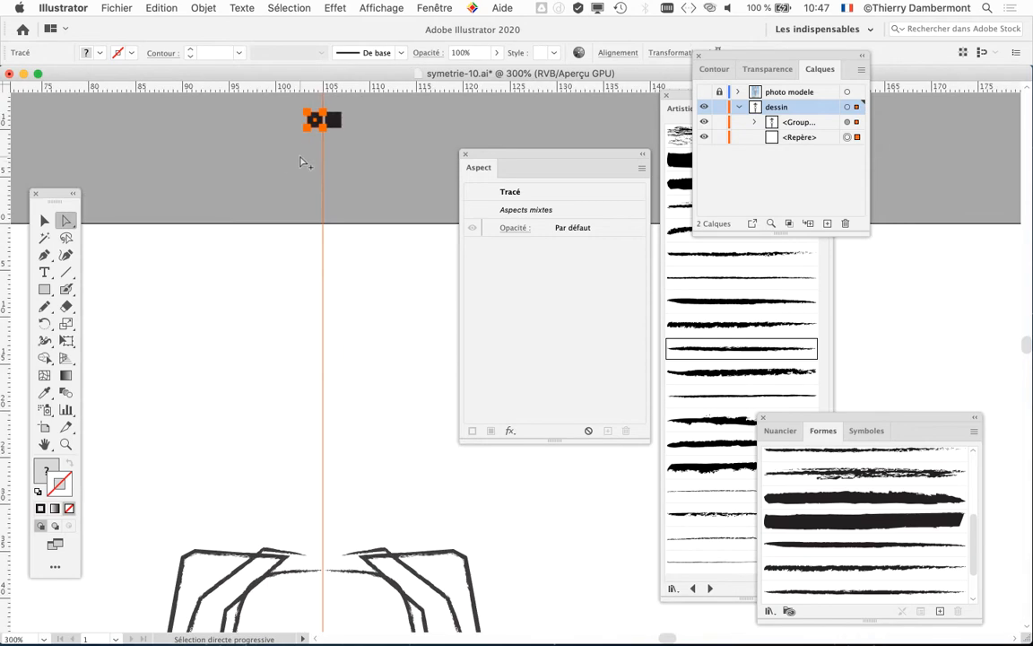
pyautogui.moveTo(342, 134); pyautogui.dragTo(317, 230)
pyautogui.scroll(3, 320, 221)
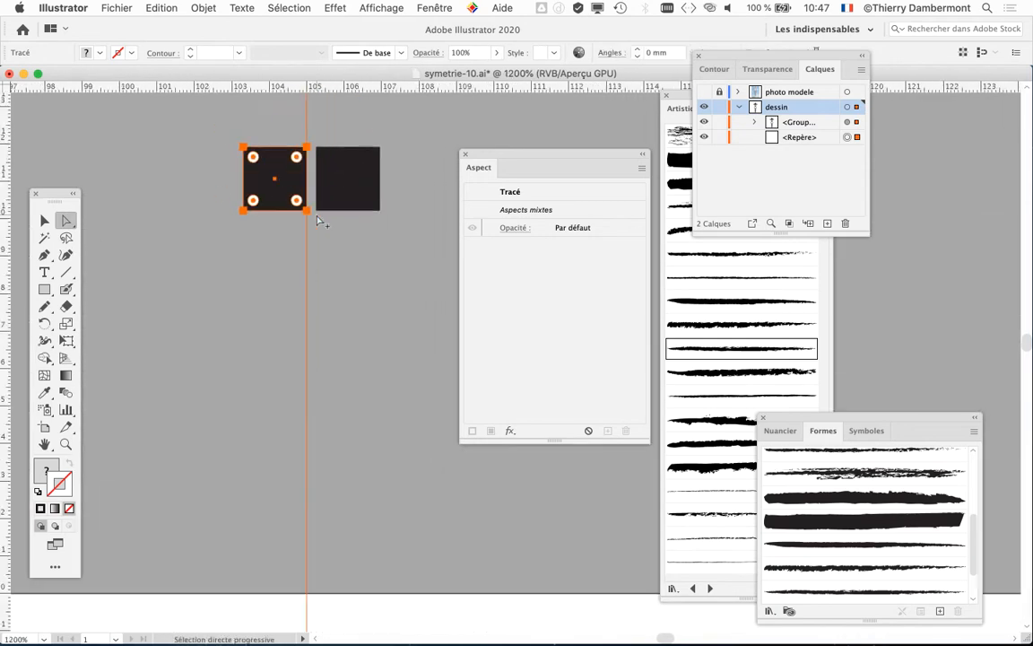
pyautogui.scroll(-2, 319, 218)
pyautogui.scroll(-2, 319, 220)
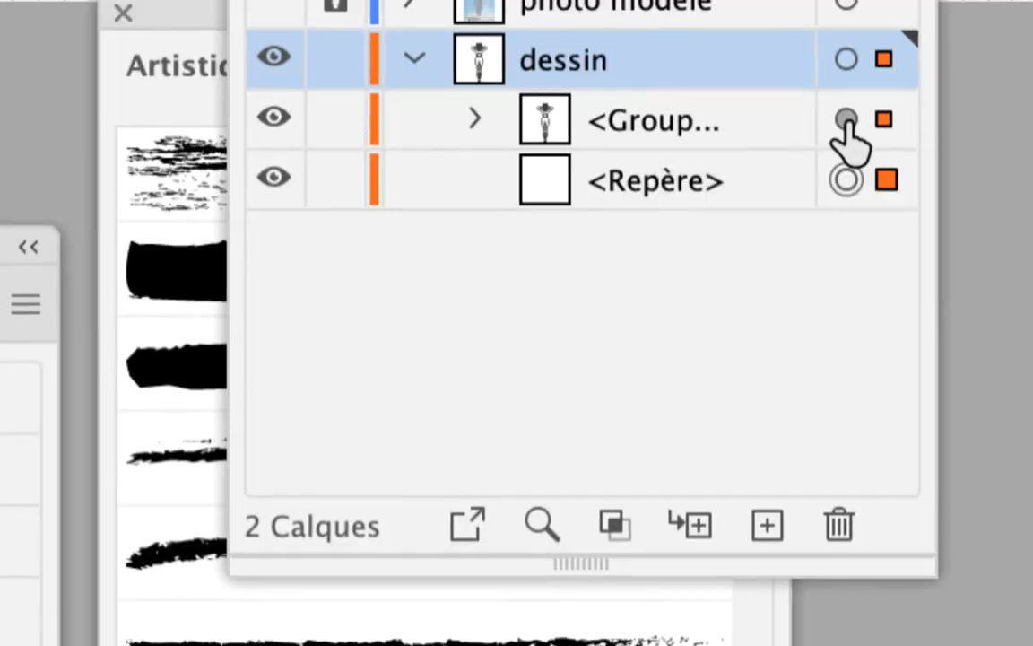
pyautogui.click(845, 118)
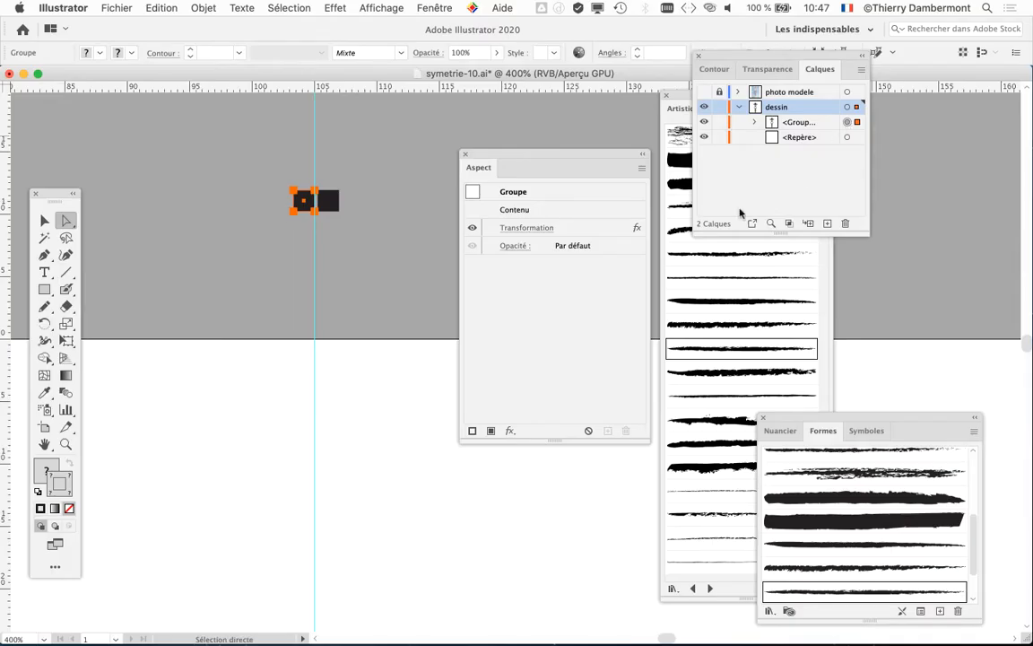
pyautogui.scroll(3, 336, 185)
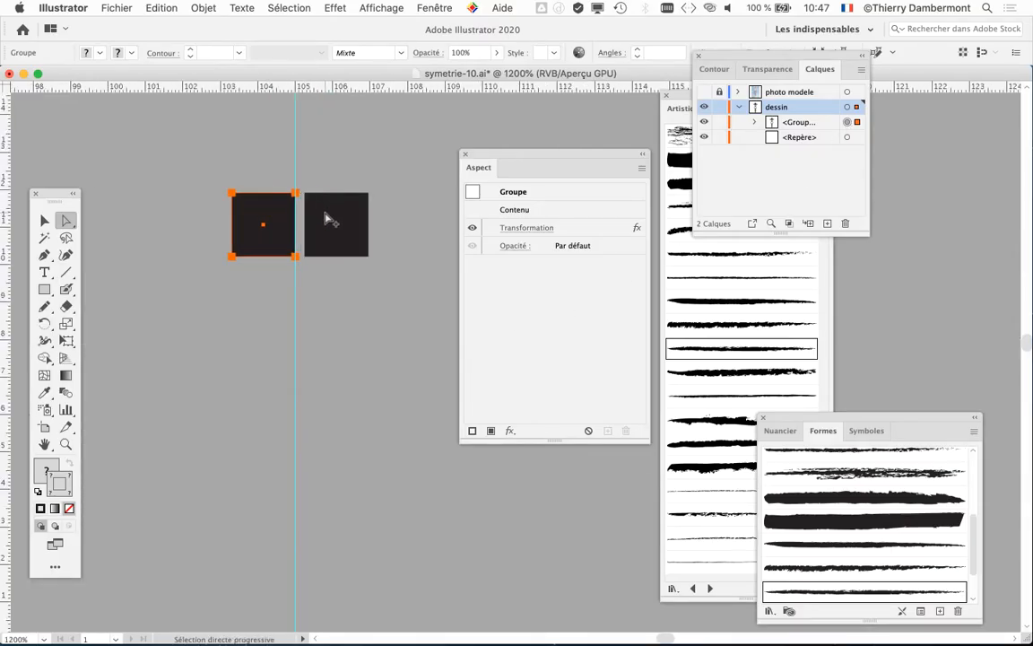
pyautogui.scroll(2, 327, 220)
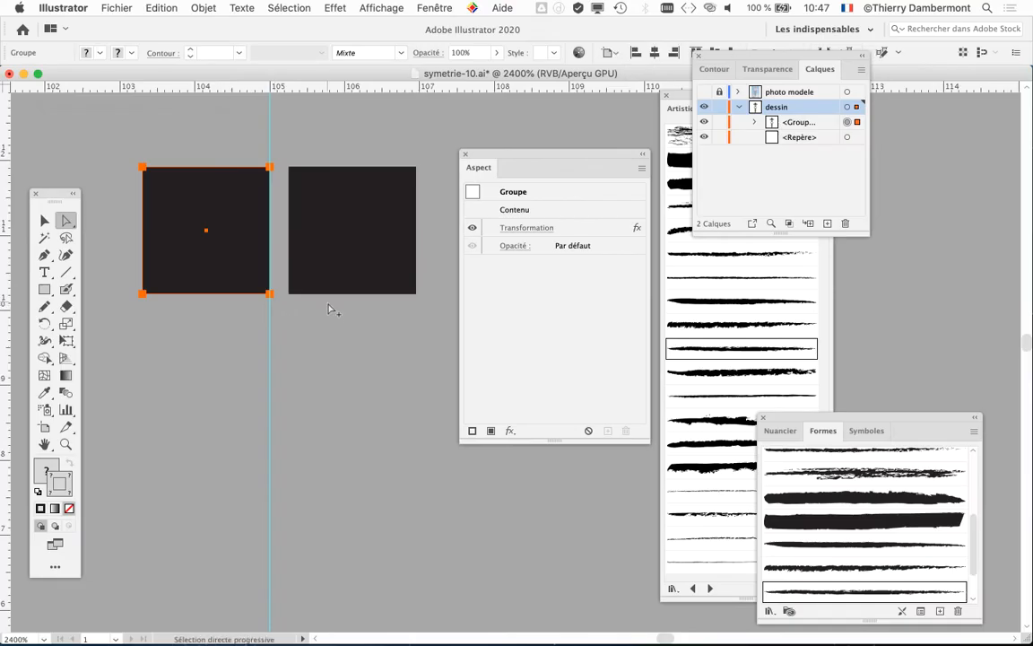
pyautogui.scroll(-8, 329, 309)
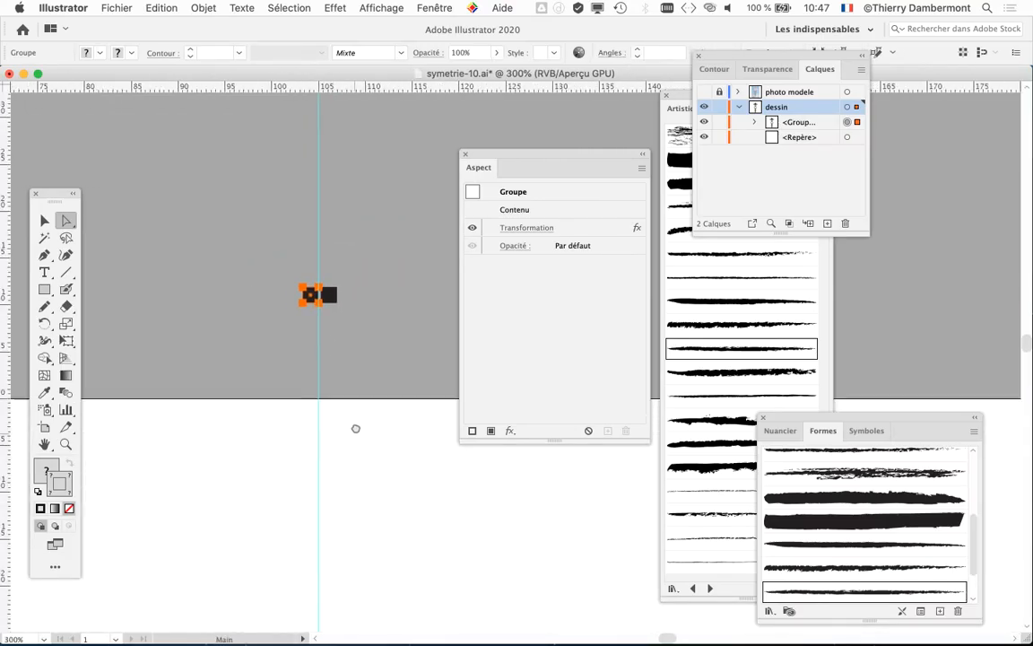
pyautogui.scroll(-3, 362, 334)
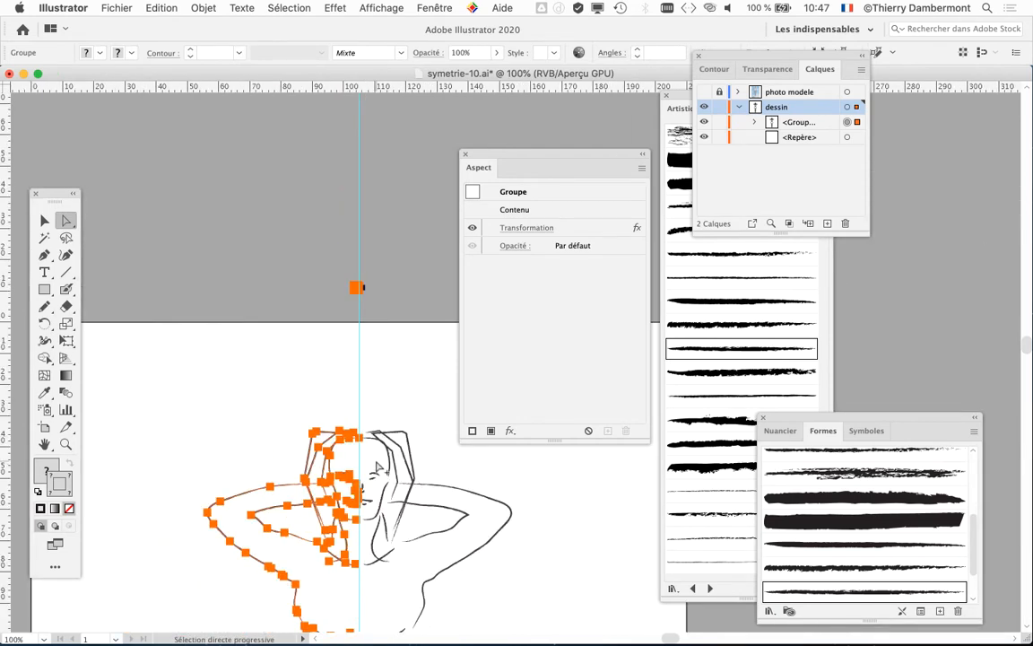
# Move the Aspect and Calques panels clear of the figure so that both arms are uncovered
pyautogui.moveTo(377, 464); pyautogui.dragTo(351, 260)
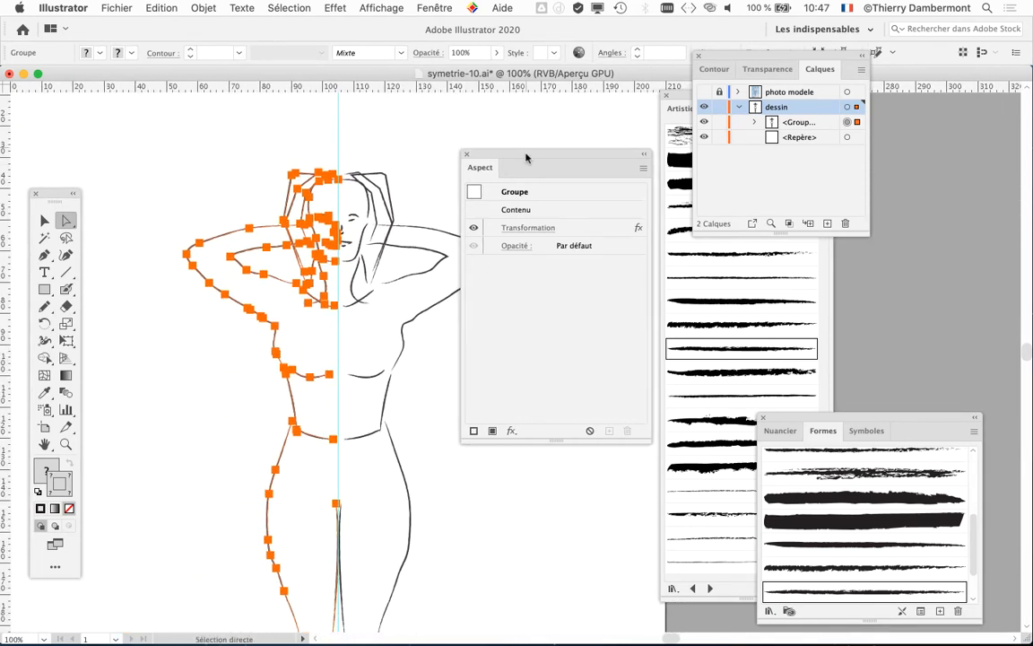
pyautogui.moveTo(524, 156); pyautogui.dragTo(590, 110)
pyautogui.moveTo(722, 56)
pyautogui.mouseDown()
pyautogui.moveTo(861, 86)
pyautogui.moveTo(907, 113)
pyautogui.mouseUp()
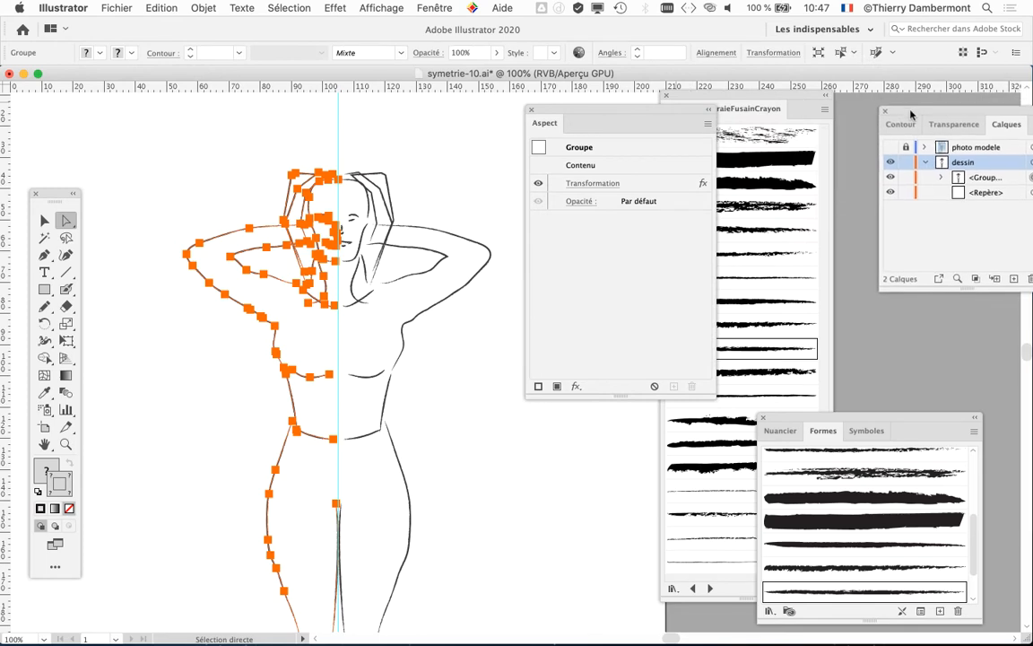
# Move the brush library and Aspect panels away from the drawing and place the Calques panel beside the fully visible figure
pyautogui.moveTo(689, 96)
pyautogui.mouseDown()
pyautogui.moveTo(736, 109)
pyautogui.moveTo(924, 337)
pyautogui.mouseUp()
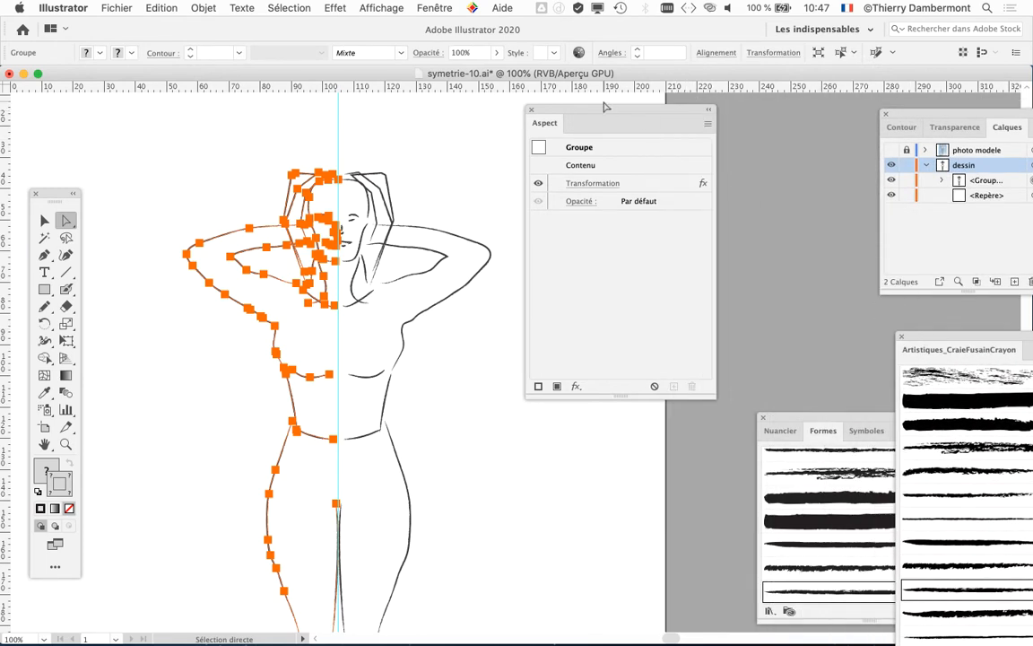
pyautogui.moveTo(606, 107); pyautogui.dragTo(729, 104)
pyautogui.press('super+minus')
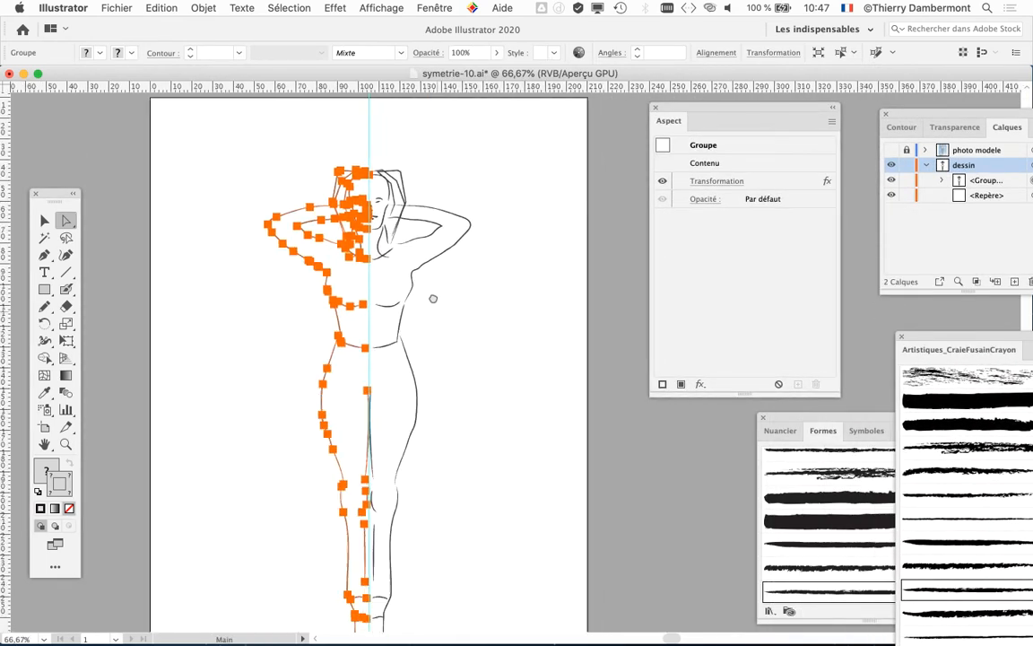
pyautogui.scroll(-4, 433, 298)
pyautogui.hscroll(2, 434, 298)
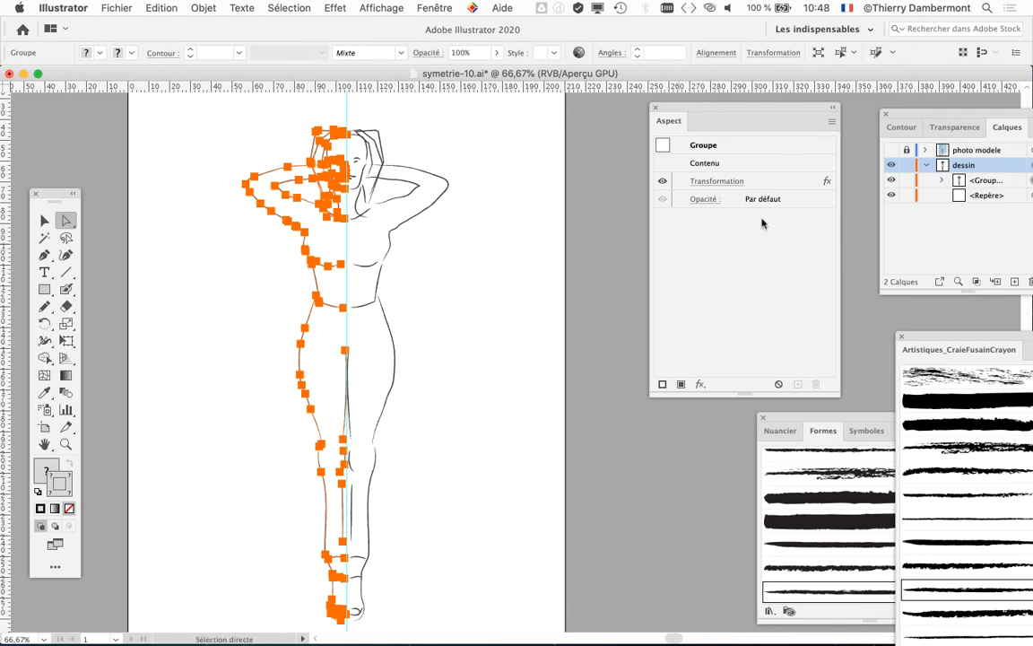
pyautogui.moveTo(918, 115); pyautogui.dragTo(510, 139)
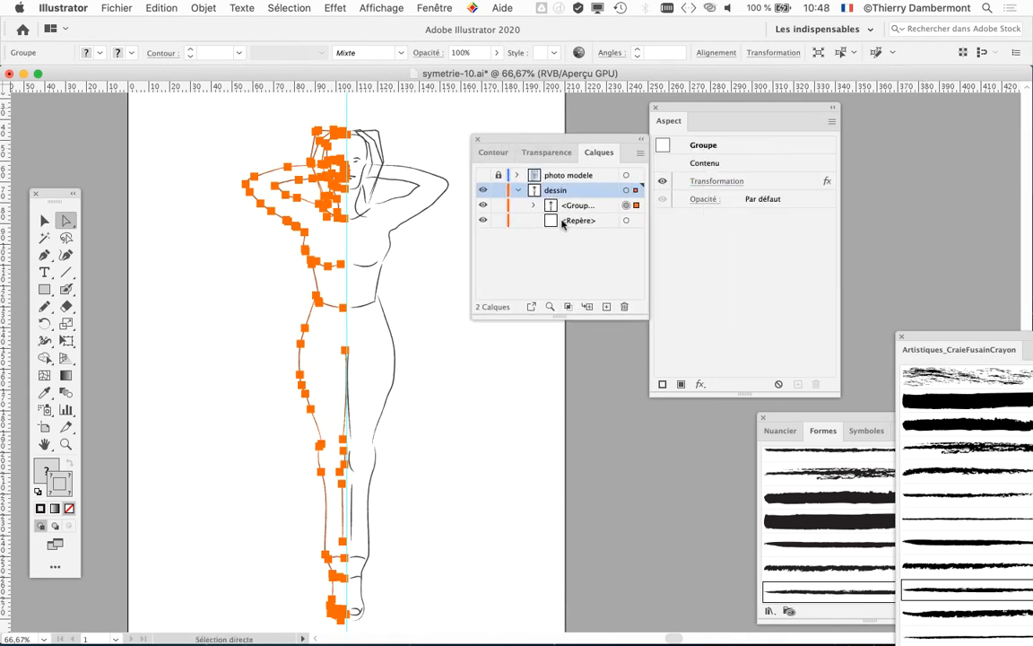
# Save the document as a new Illustrator file named symetrie-11.ai in the same folder
pyautogui.click(116, 8)
pyautogui.click(166, 127)
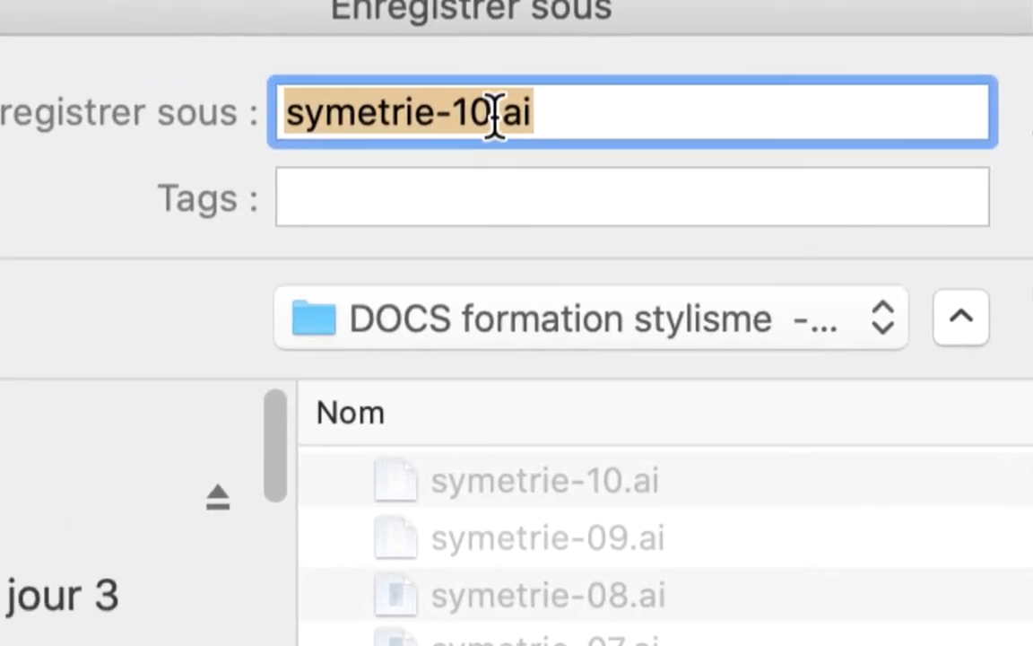
pyautogui.click(491, 117)
pyautogui.hotkey('shift', 'Right')
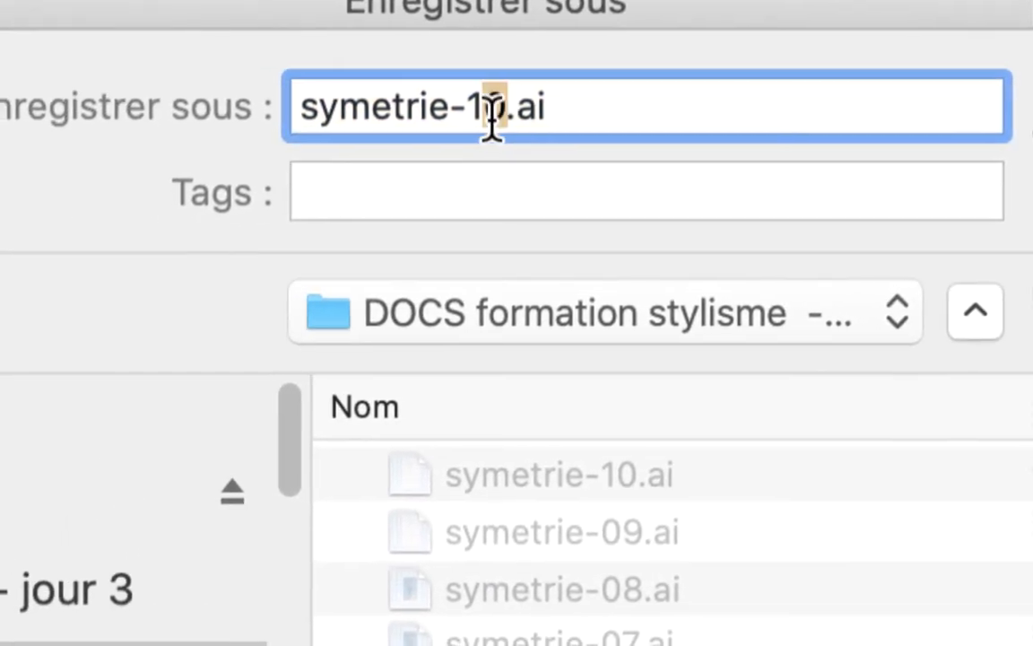
pyautogui.write('1')
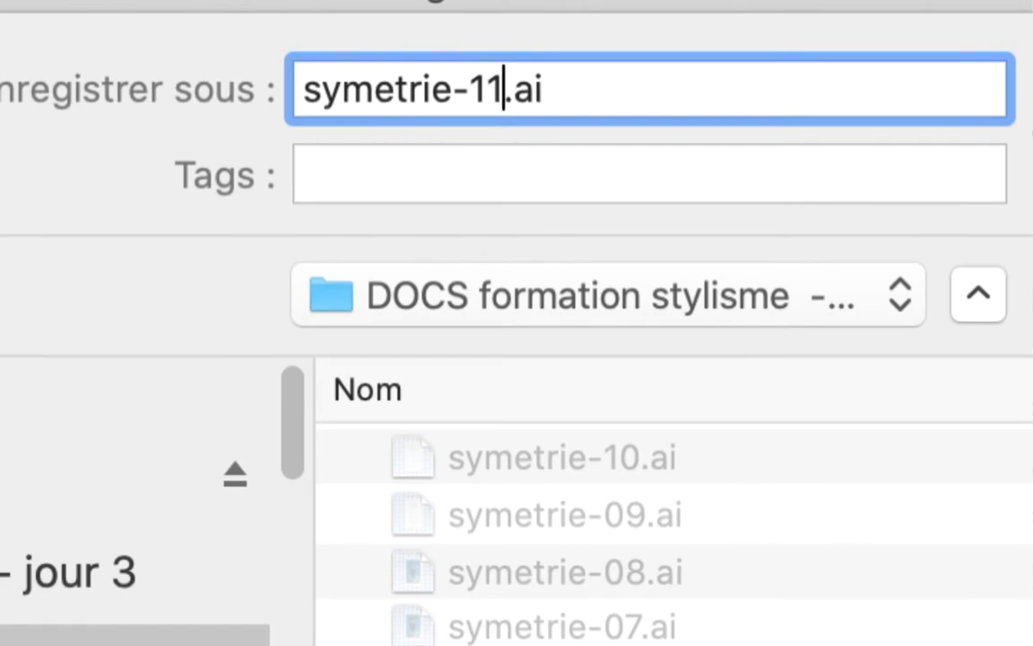
pyautogui.press('Return')
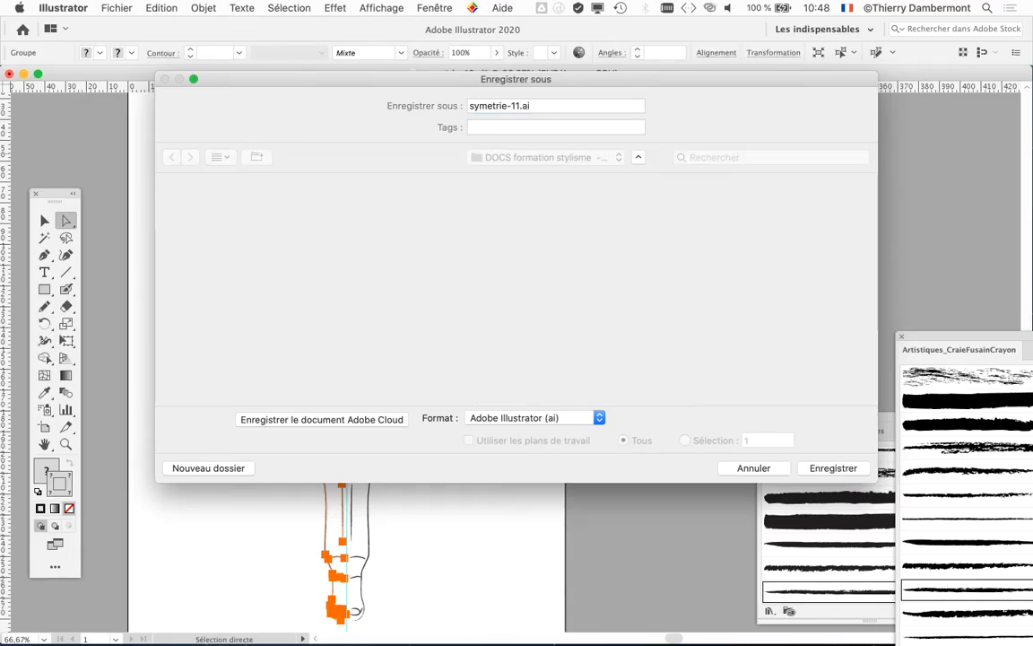
pyautogui.press('Return')
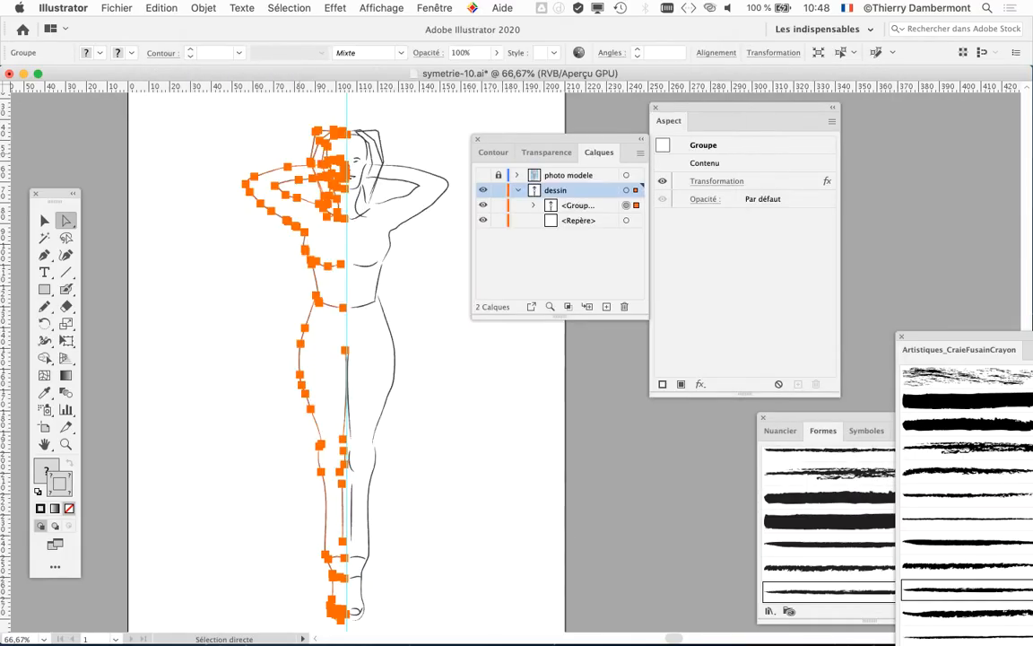
# Place the Aspect panel beside the figure with the Calques panel beyond it, and shorten the Aspect panel
pyautogui.moveTo(556, 139); pyautogui.dragTo(931, 138)
pyautogui.moveTo(749, 108); pyautogui.dragTo(735, 108)
pyautogui.moveTo(655, 120); pyautogui.dragTo(512, 127)
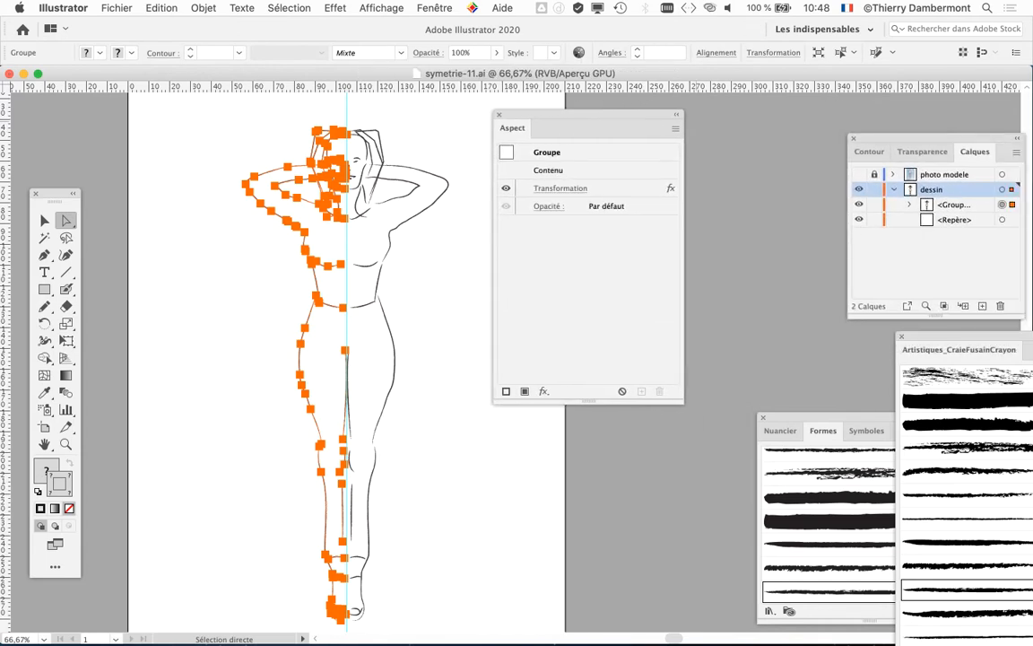
pyautogui.moveTo(975, 152); pyautogui.dragTo(834, 139)
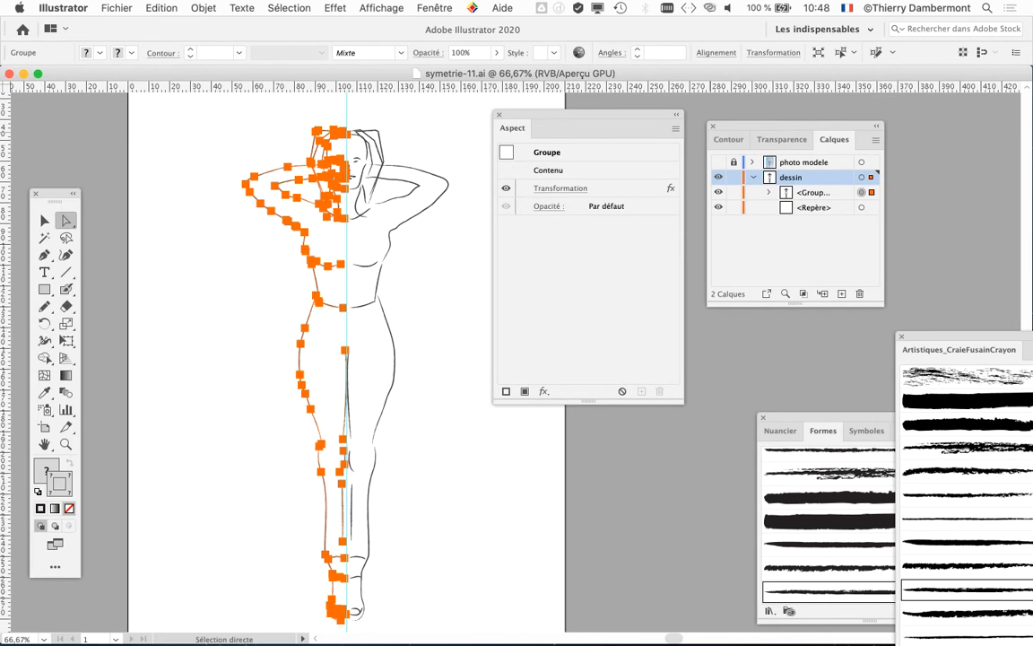
pyautogui.moveTo(795, 126); pyautogui.dragTo(848, 120)
pyautogui.moveTo(588, 401); pyautogui.dragTo(588, 302)
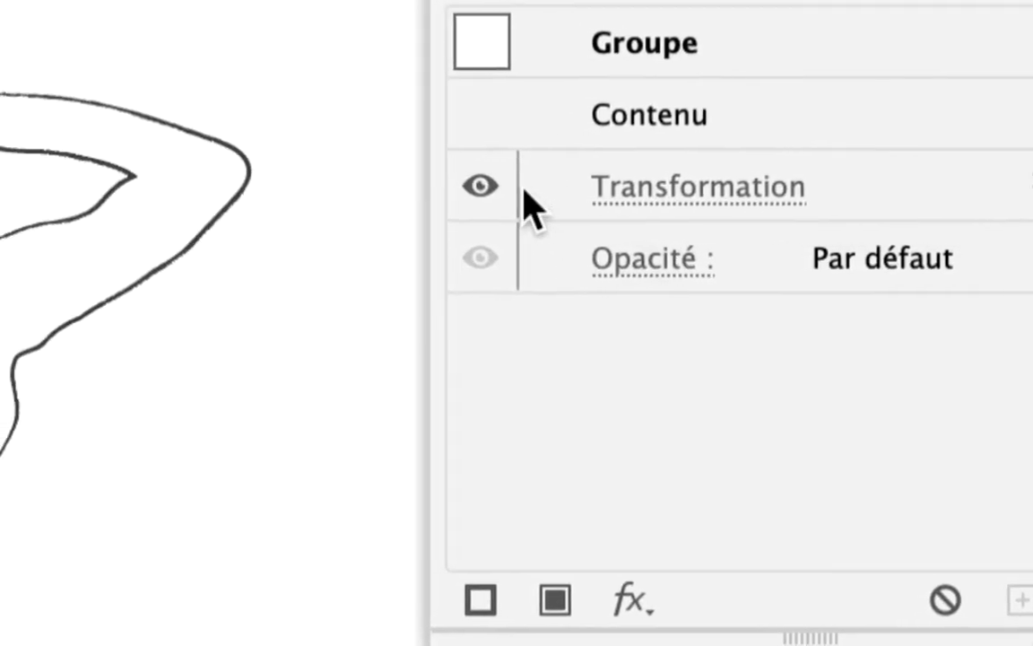
# Hide and redisplay the group's Transformation effect twice to compare the drawing with and without its mirrored half
pyautogui.click(529, 205)
pyautogui.click(488, 187)
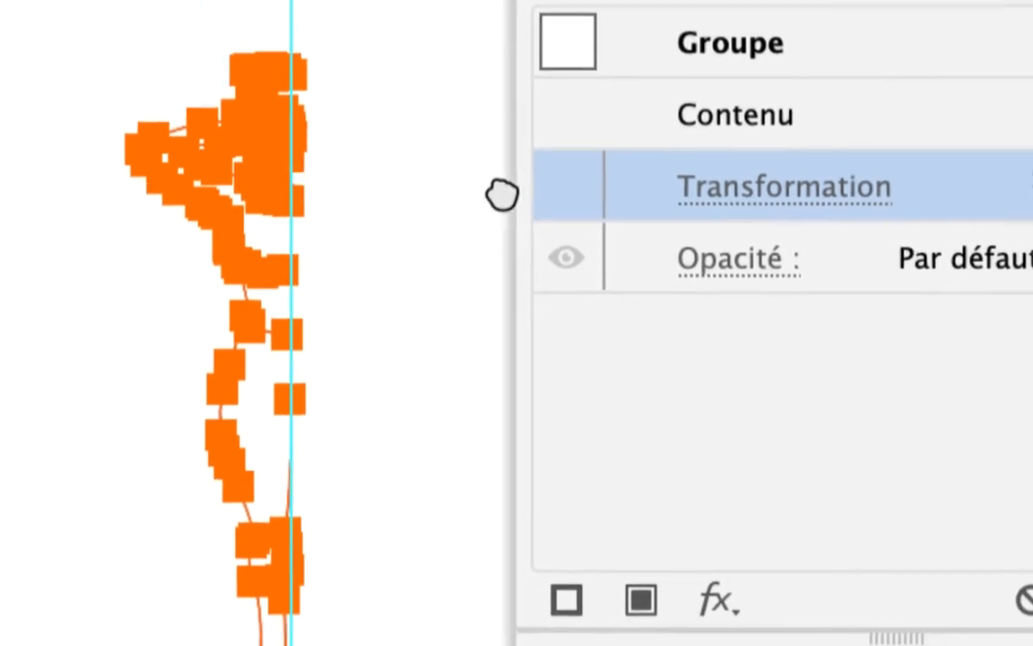
pyautogui.click(568, 188)
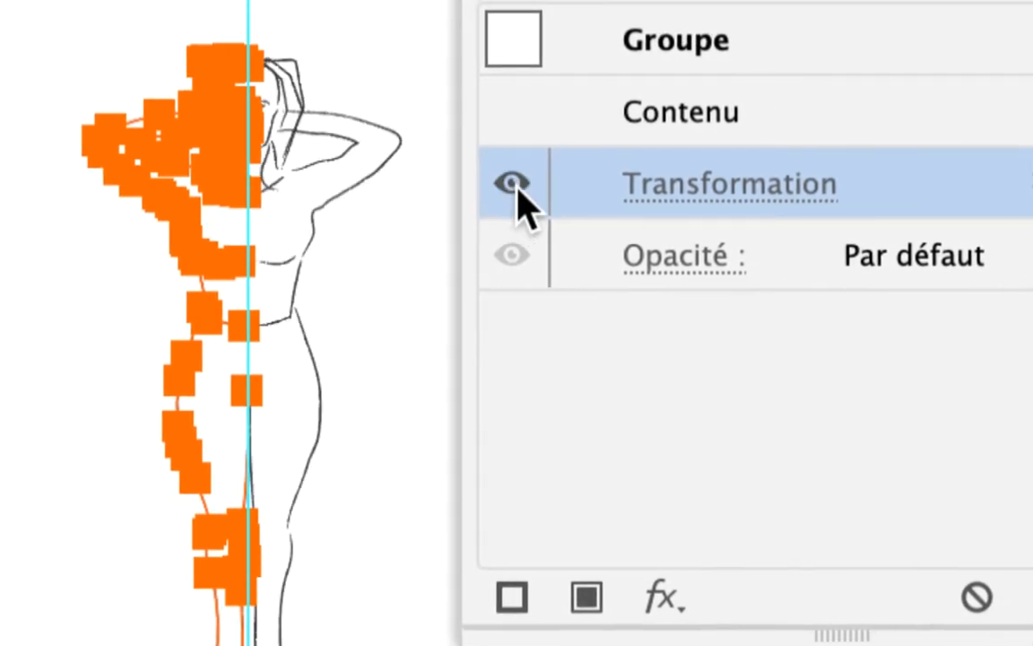
pyautogui.click(512, 184)
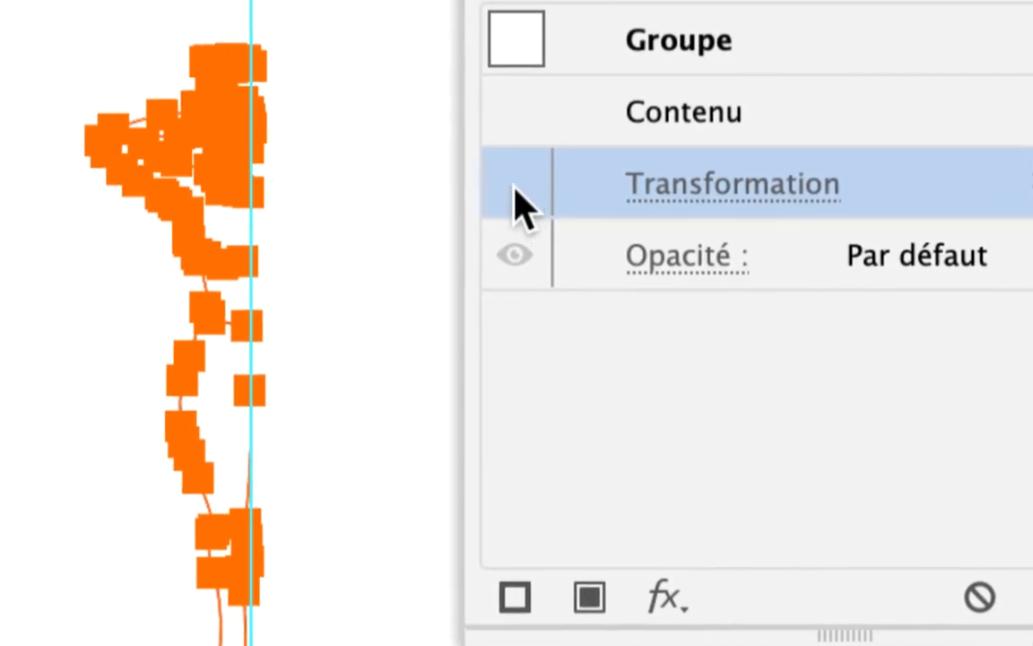
pyautogui.click(514, 186)
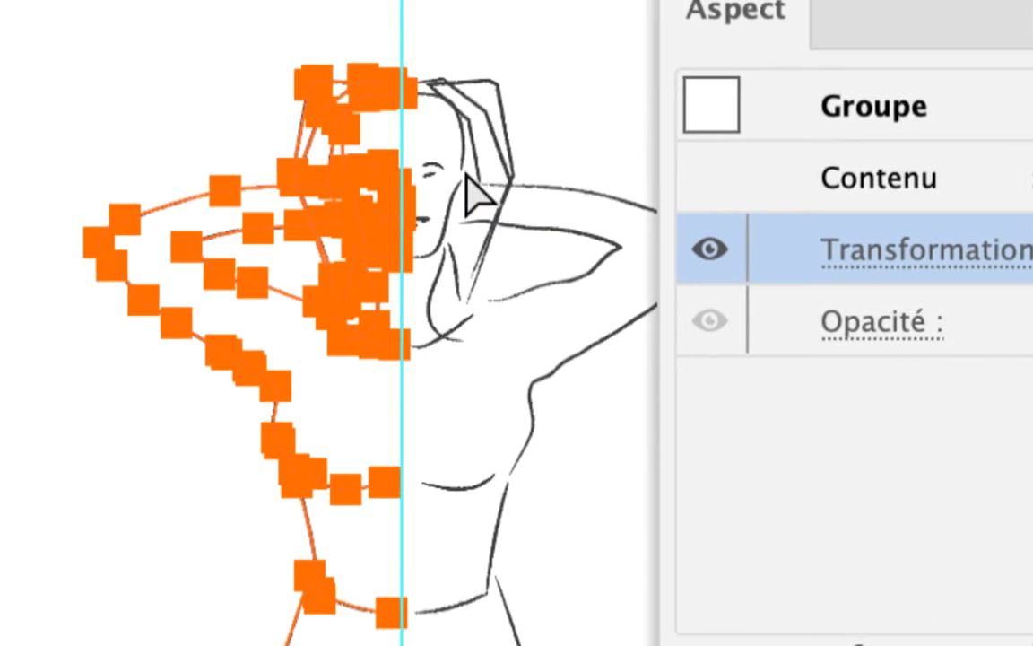
# Expand the group's appearance and select the mirrored strokes beside the face to examine their outlined anchor points
pyautogui.moveTo(418, 184); pyautogui.dragTo(137, 166)
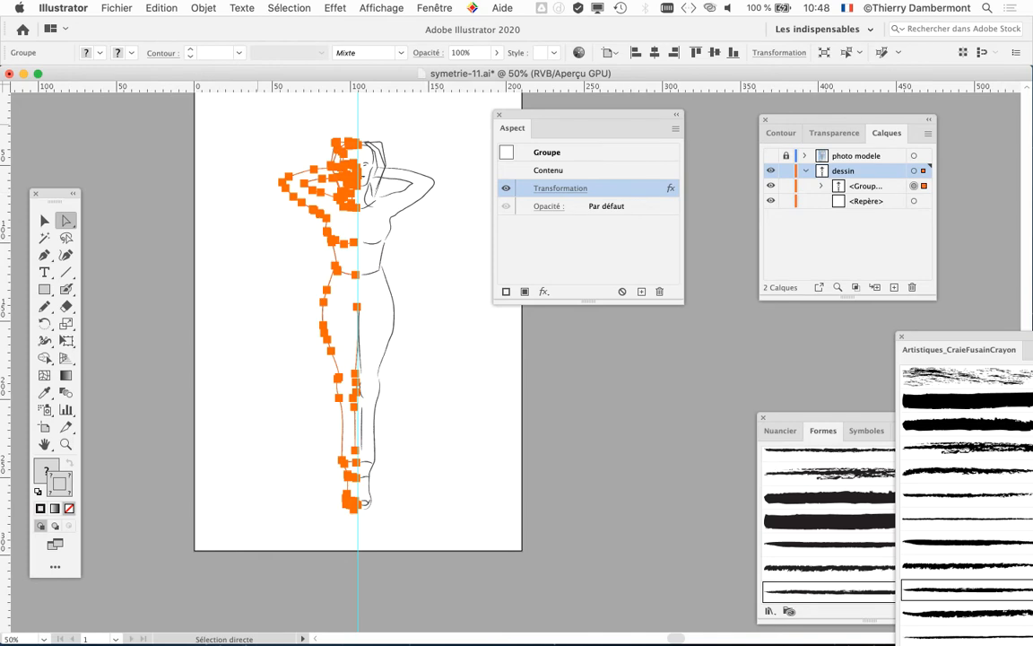
pyautogui.click(204, 7)
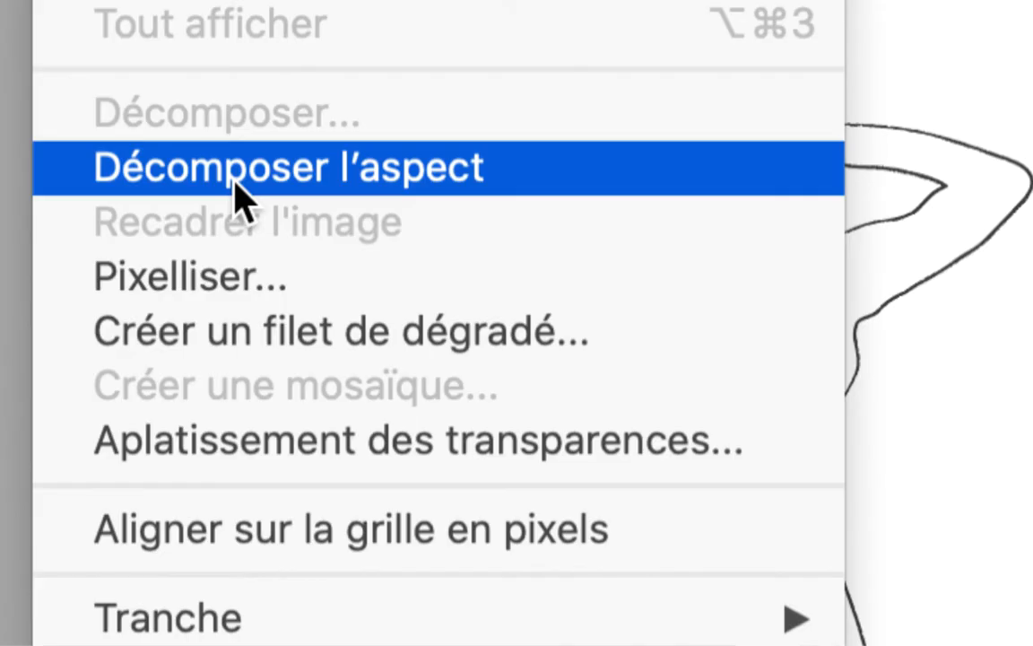
pyautogui.click(235, 179)
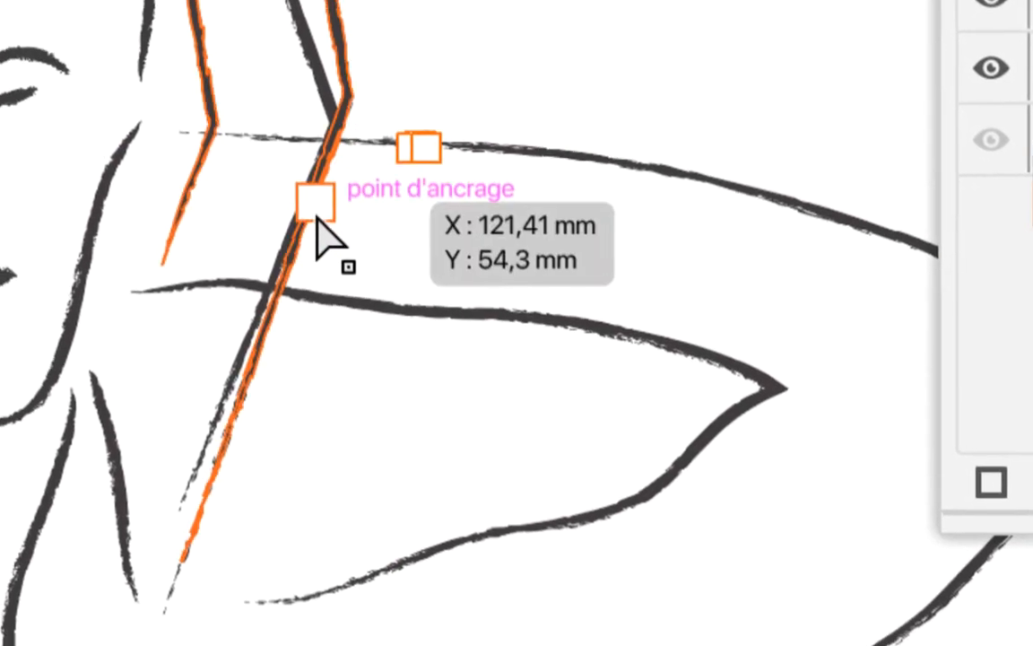
pyautogui.click(298, 235)
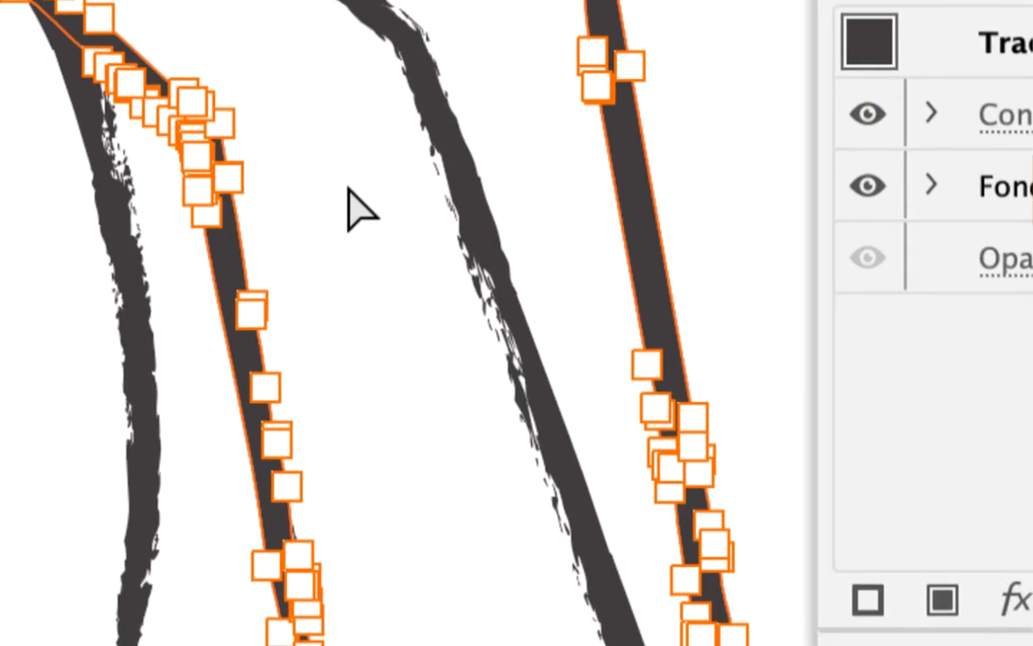
# Undo the expansion of the group's appearance and bring the whole figure back into view
pyautogui.press('super+z')
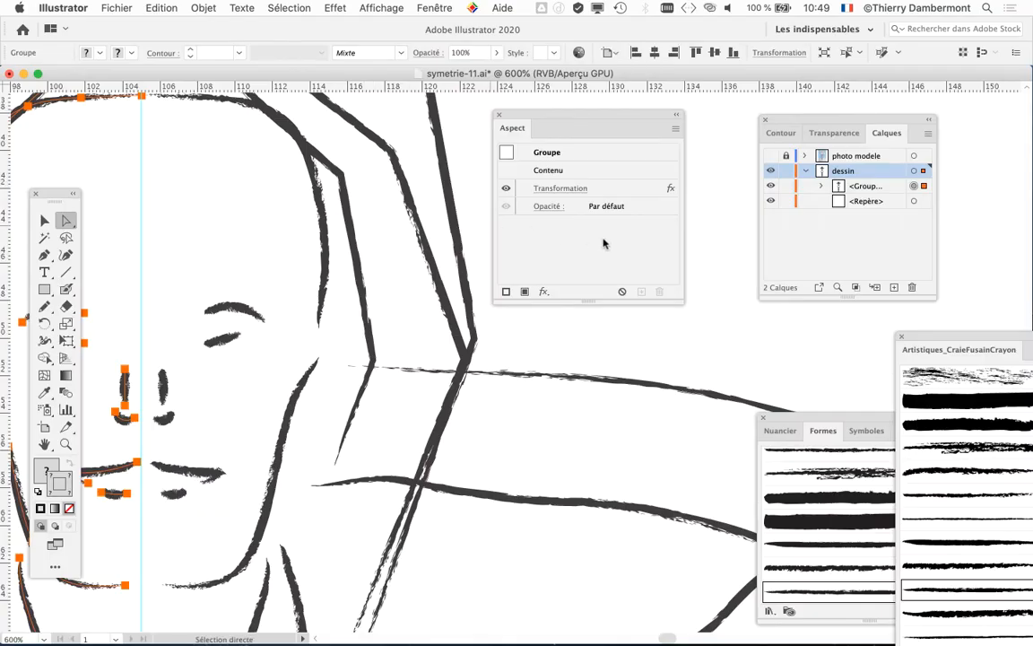
pyautogui.scroll(-4, 327, 314)
pyautogui.press('space')
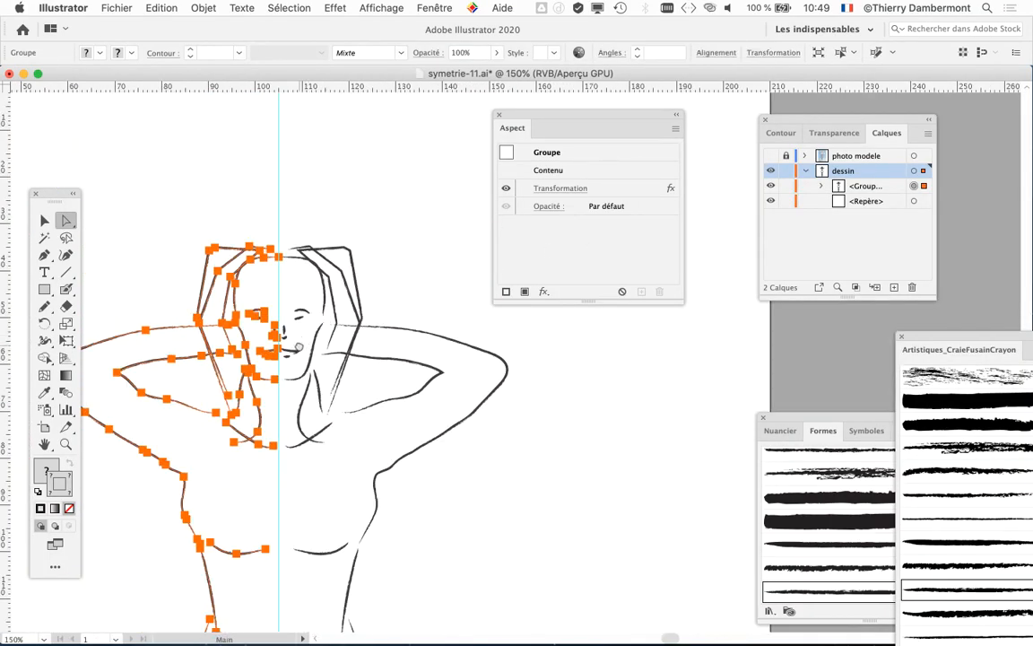
pyautogui.moveTo(299, 346); pyautogui.dragTo(382, 217)
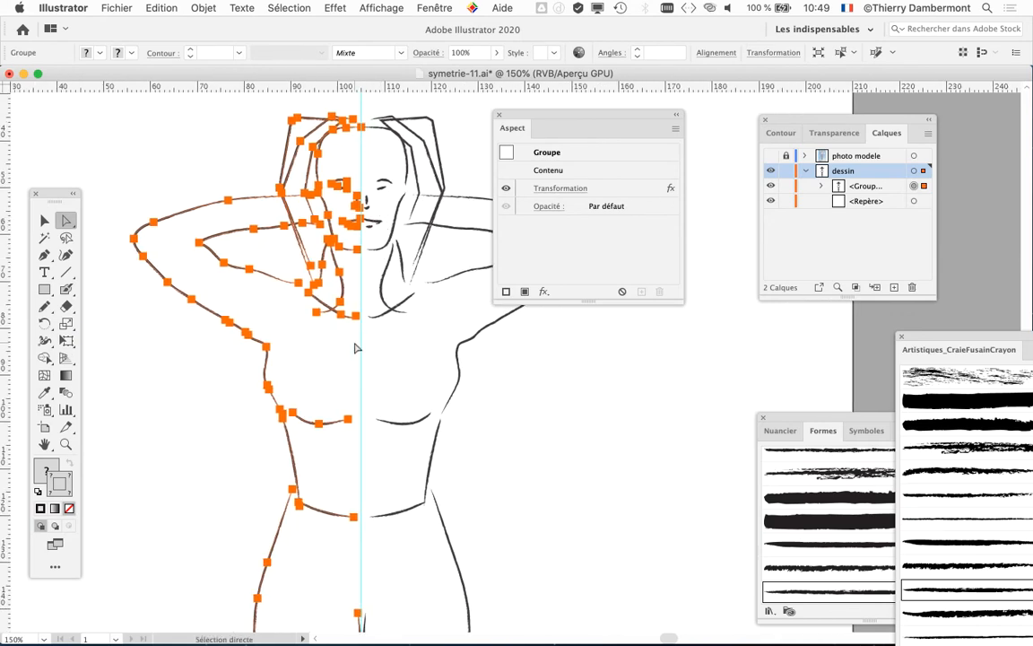
pyautogui.scroll(-2, 356, 347)
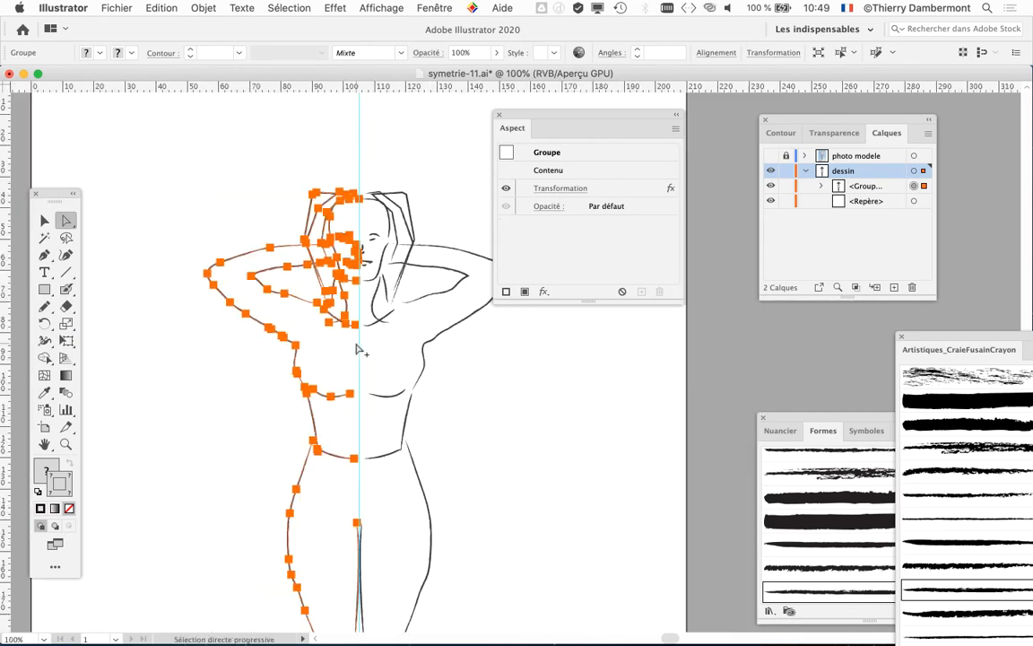
pyautogui.press('space')
pyautogui.moveTo(345, 356); pyautogui.dragTo(301, 230)
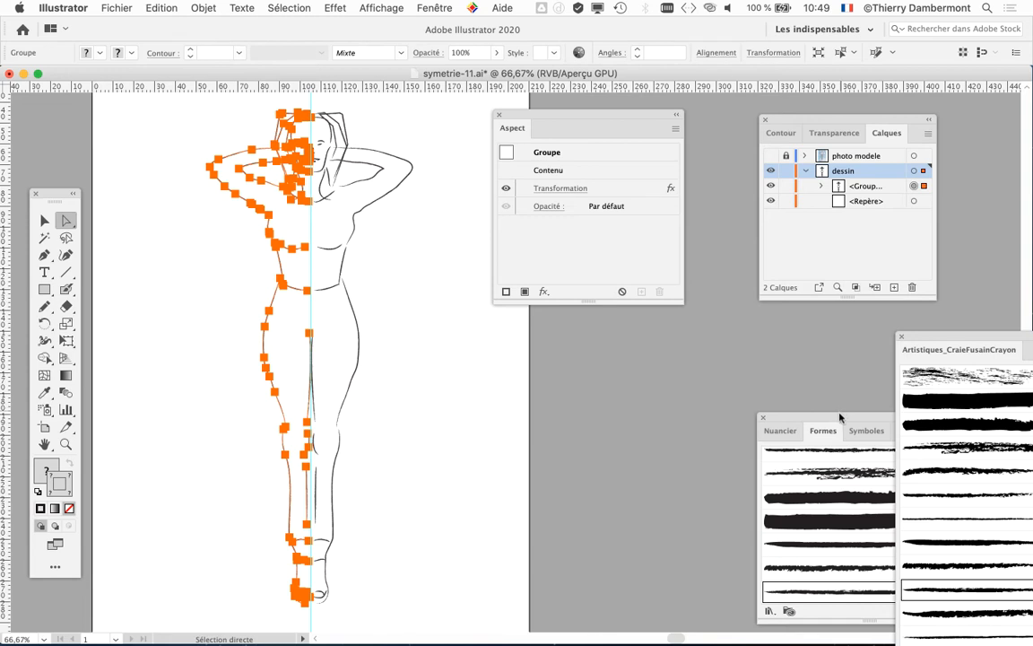
# Target the group in the dessin layer, apply the [De base] brush to it, and move the Formes panel clear of the drawing
pyautogui.moveTo(840, 415)
pyautogui.mouseDown()
pyautogui.moveTo(747, 392)
pyautogui.moveTo(457, 217)
pyautogui.mouseUp()
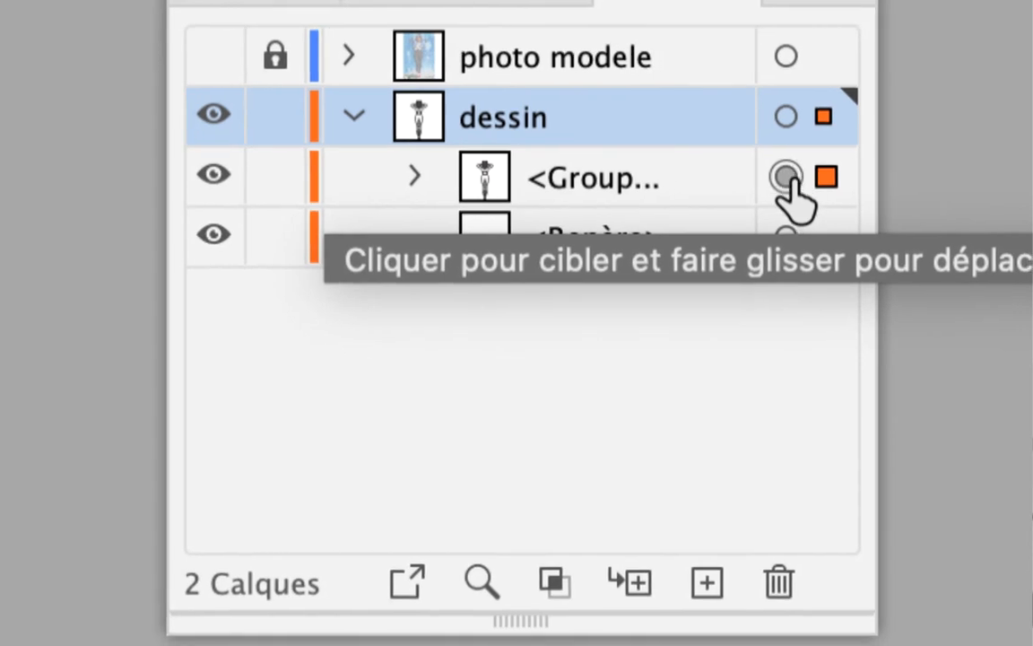
pyautogui.click(792, 182)
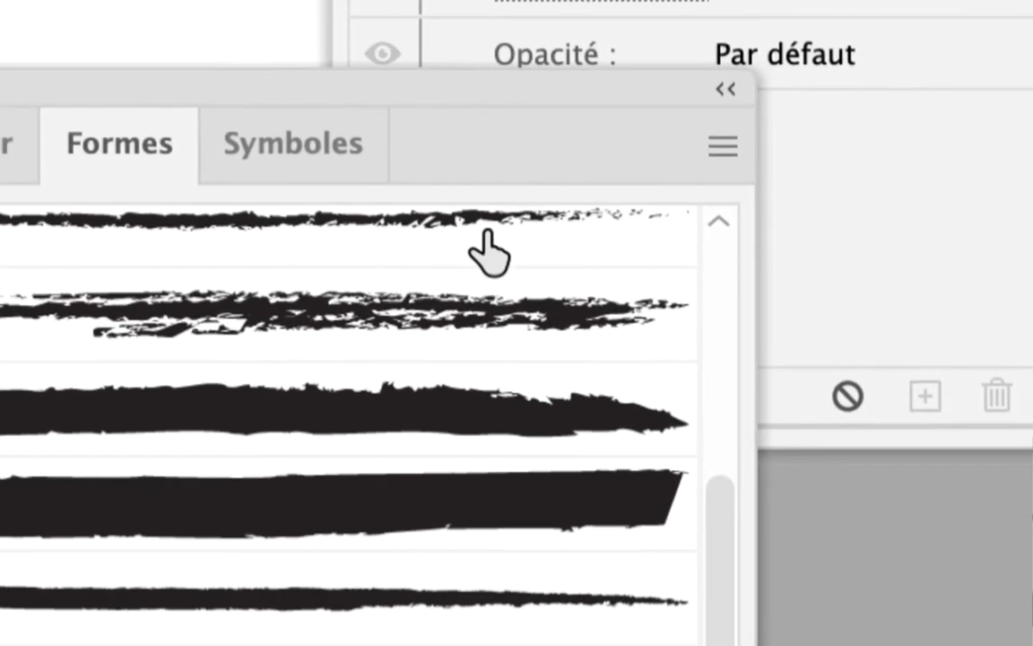
pyautogui.scroll(10, 524, 316)
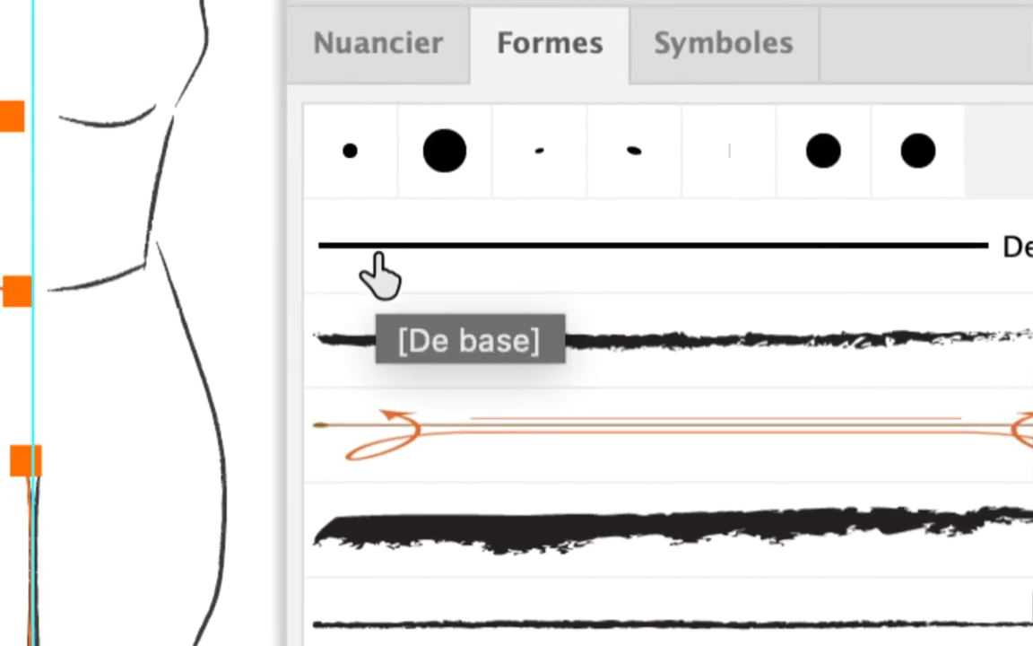
pyautogui.click(380, 275)
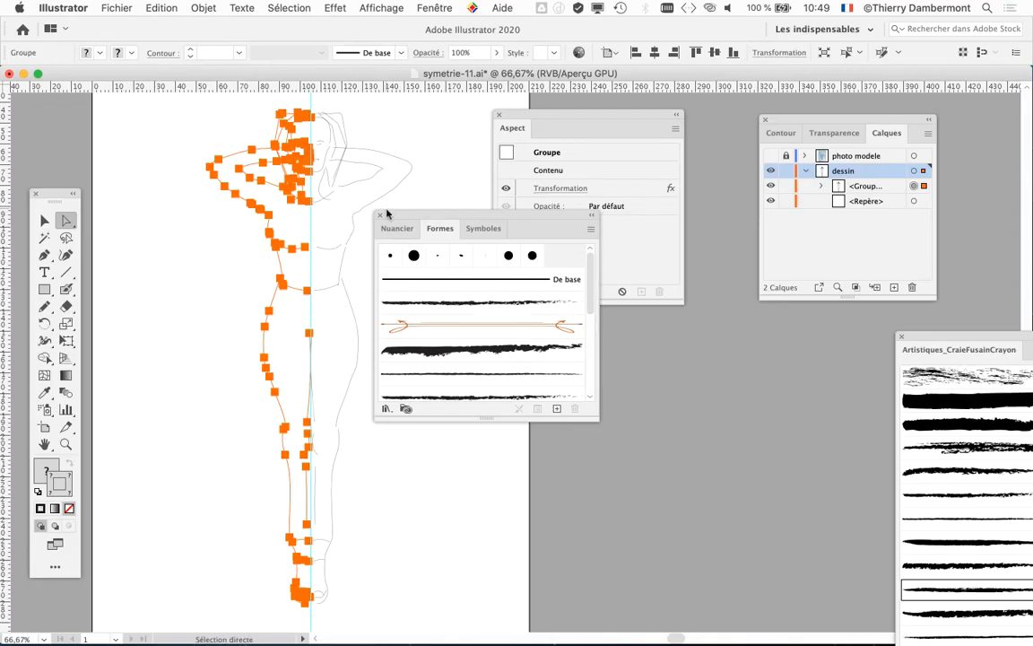
pyautogui.moveTo(386, 213); pyautogui.dragTo(638, 358)
# Display the Contour panel over the drawing and set the group's stroke weight to 1 pt
pyautogui.keyDown('super'); pyautogui.click(309, 249); pyautogui.keyUp('super')
pyautogui.keyDown('super'); pyautogui.click(307, 245); pyautogui.keyUp('super')
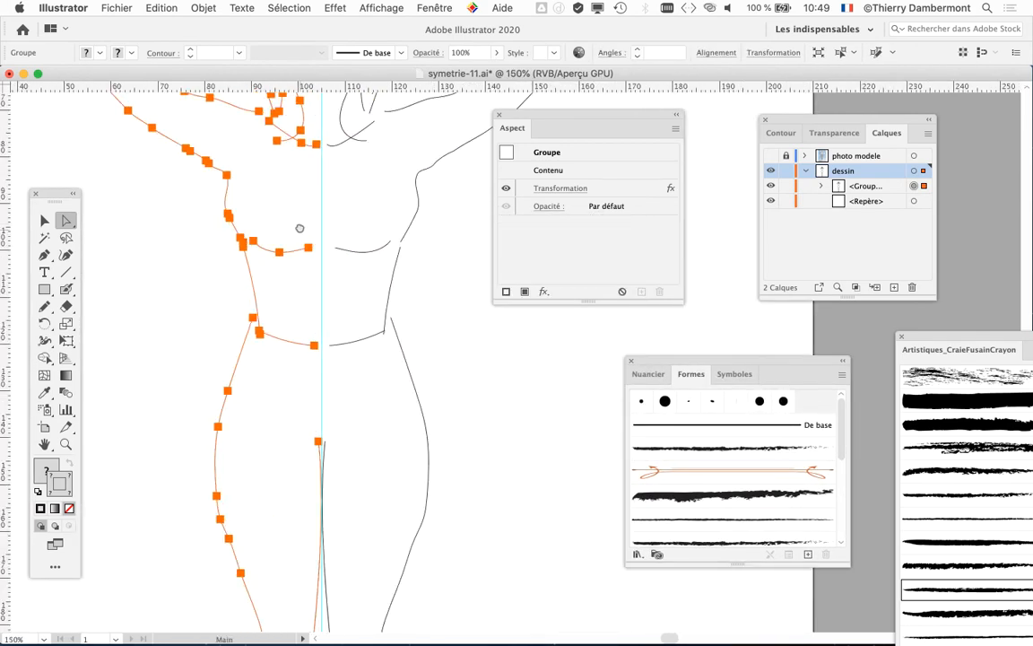
pyautogui.moveTo(299, 228); pyautogui.dragTo(312, 397)
pyautogui.scroll(1, 285, 211)
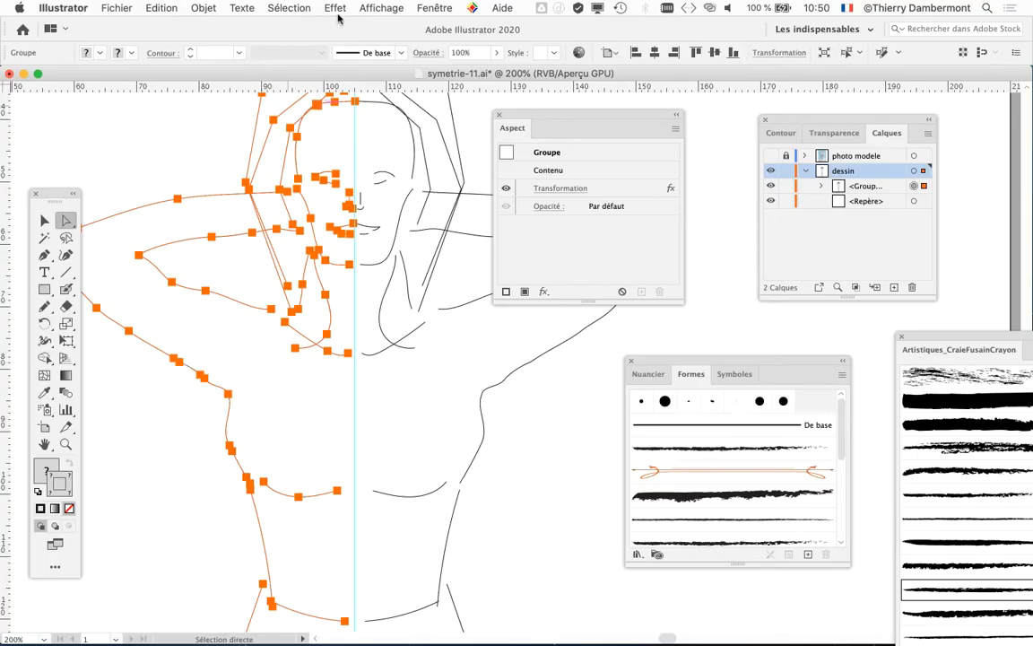
pyautogui.click(434, 7)
pyautogui.click(498, 295)
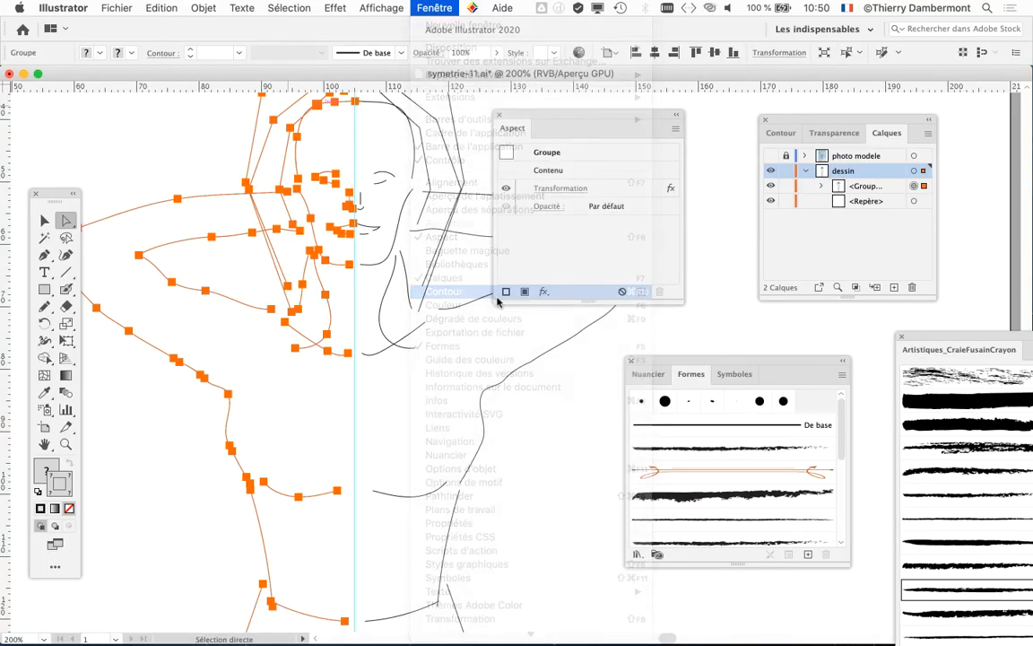
pyautogui.moveTo(795, 126); pyautogui.dragTo(391, 187)
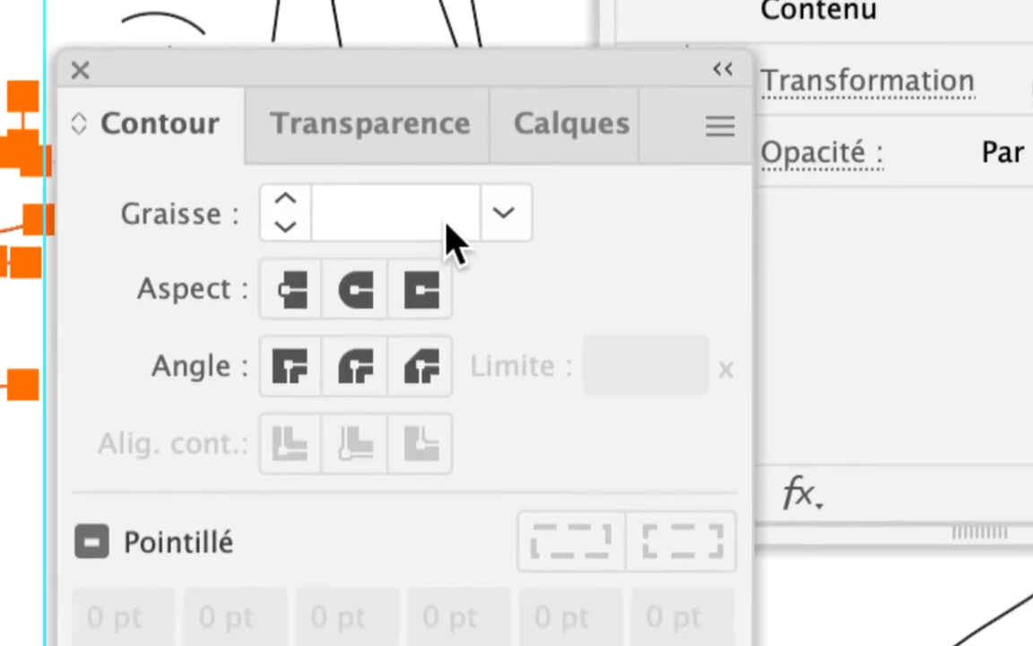
pyautogui.click(468, 222)
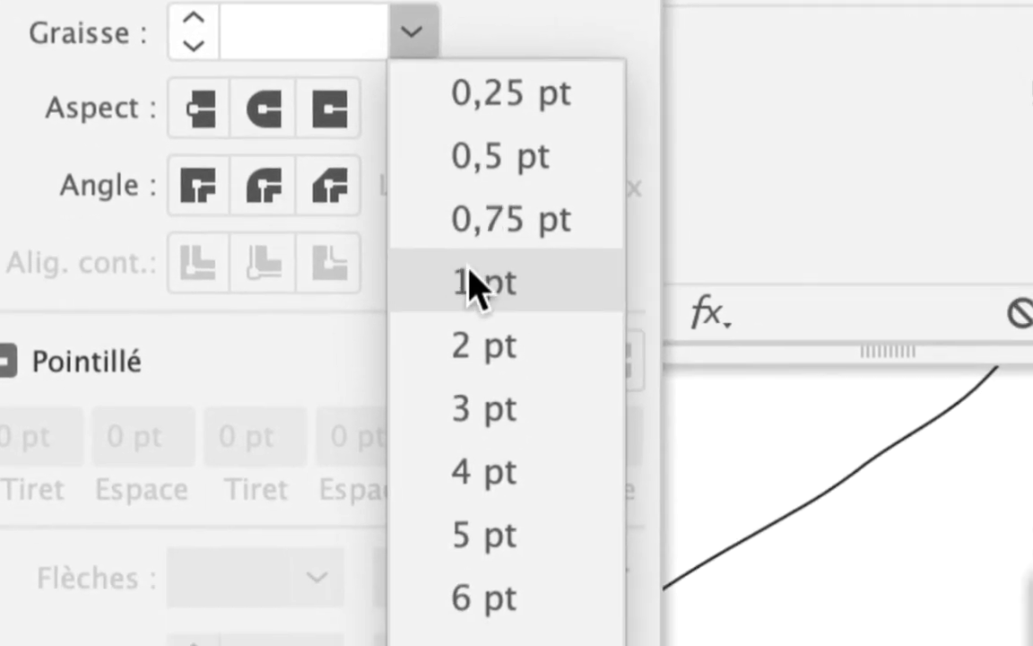
pyautogui.click(520, 403)
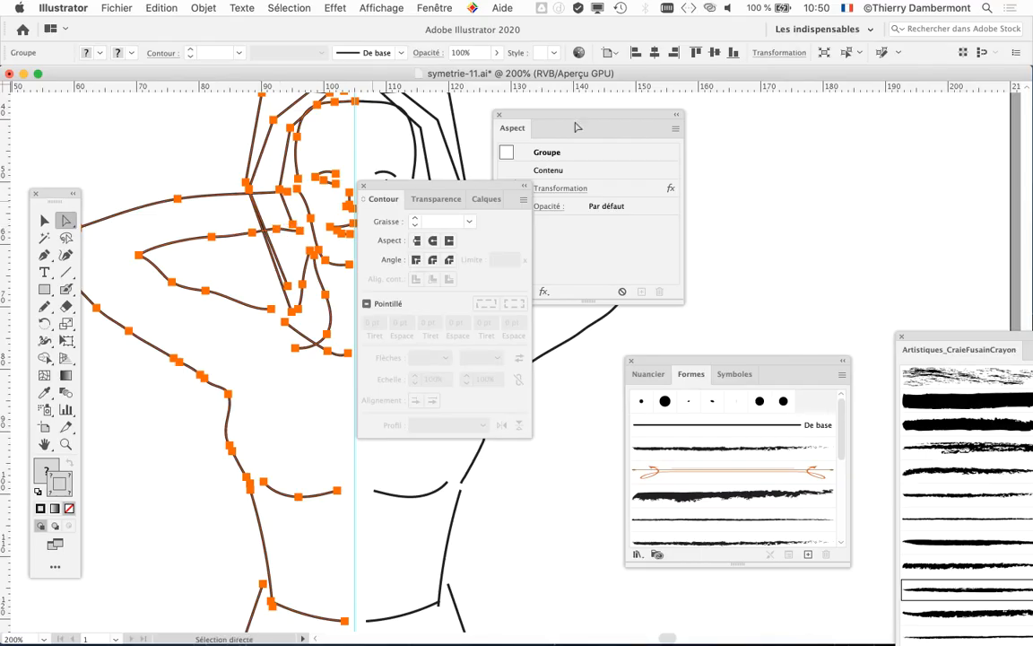
# Move the Aspect and Contour panels clear of the figure and set the group's stroke weight to 0,5 pt
pyautogui.moveTo(577, 127); pyautogui.dragTo(820, 134)
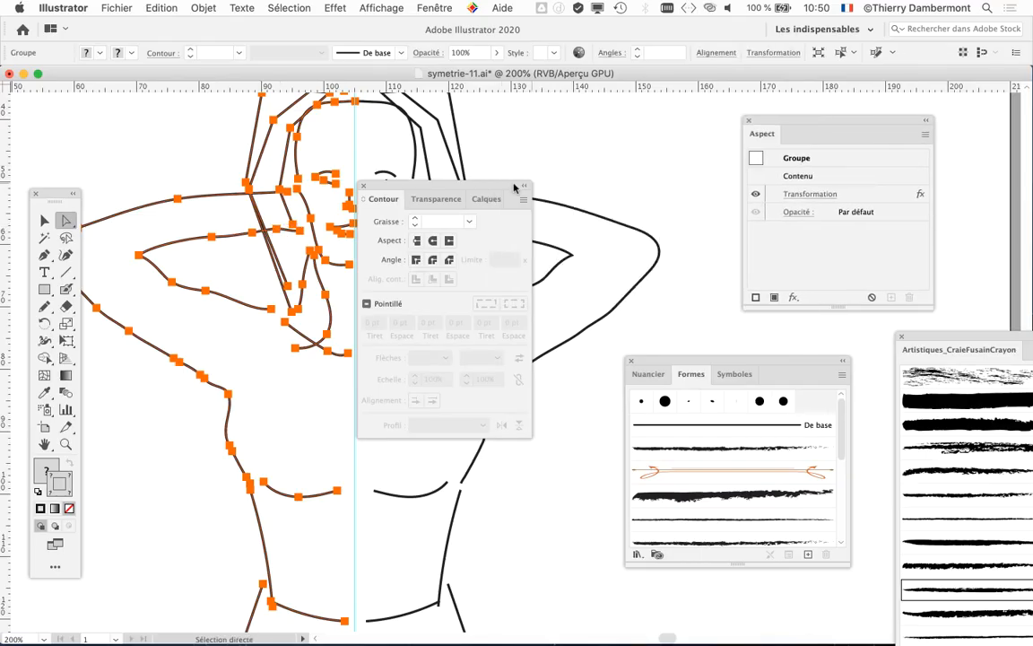
pyautogui.moveTo(459, 187); pyautogui.dragTo(668, 136)
pyautogui.click(678, 171)
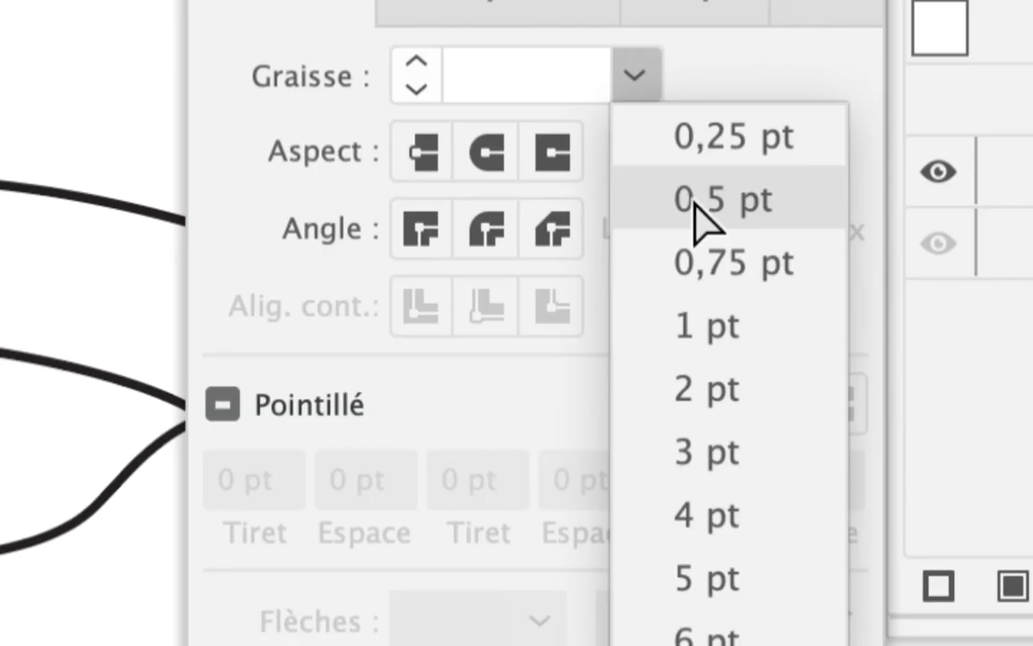
pyautogui.click(697, 203)
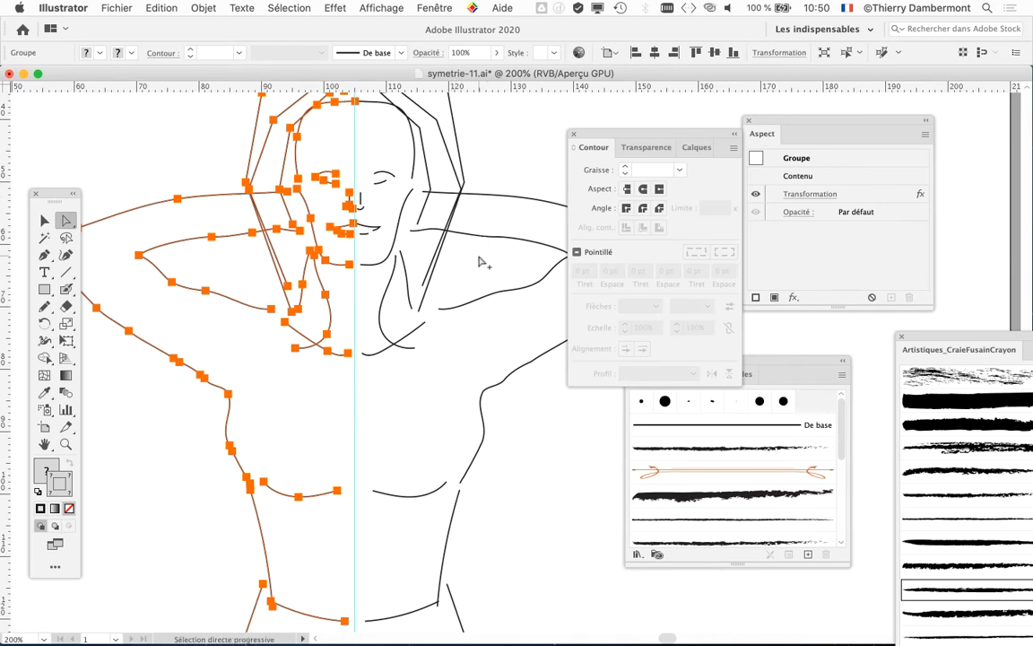
# Expand the group's appearance into real mirrored paths, inspect the anchor points along the mirrored arm, and deselect everything
pyautogui.press('super+minus')
pyautogui.moveTo(456, 359); pyautogui.dragTo(368, 371)
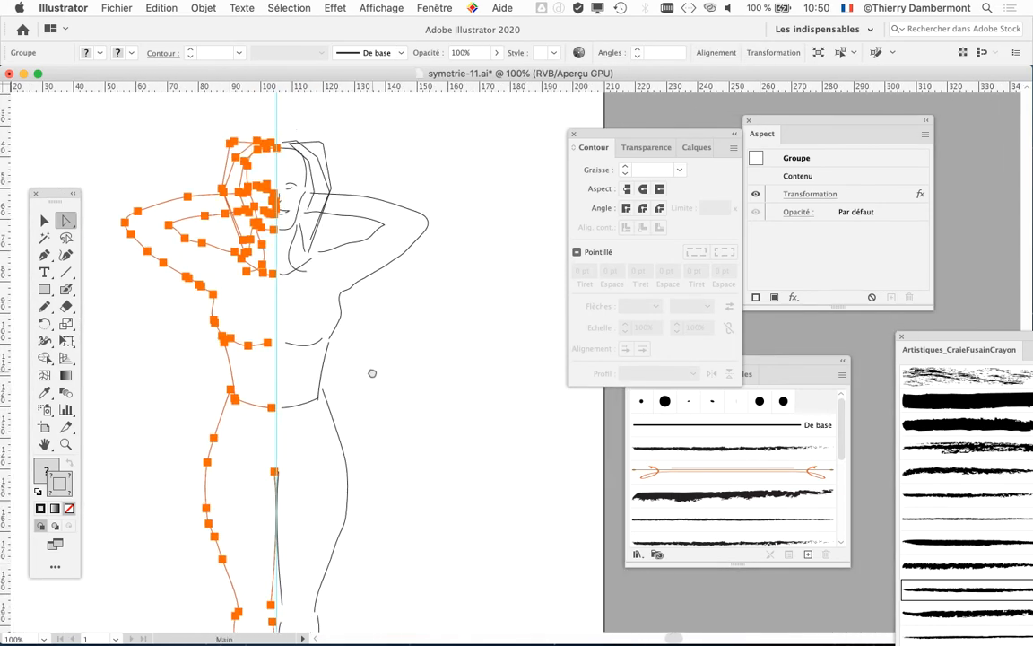
pyautogui.click(203, 7)
pyautogui.click(280, 182)
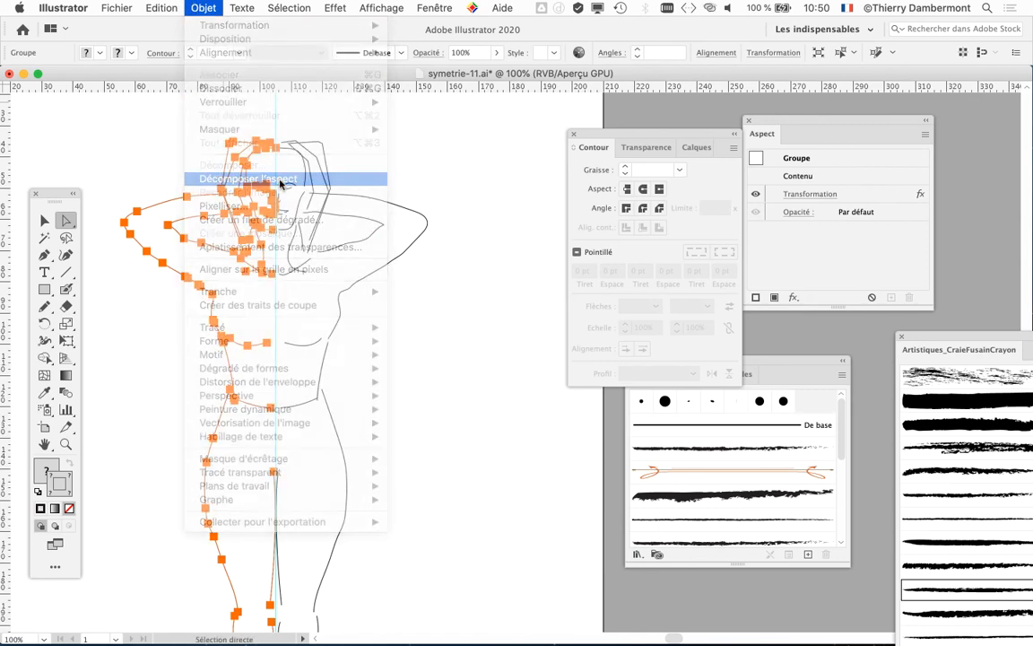
pyautogui.scroll(3, 343, 221)
pyautogui.scroll(1, 344, 220)
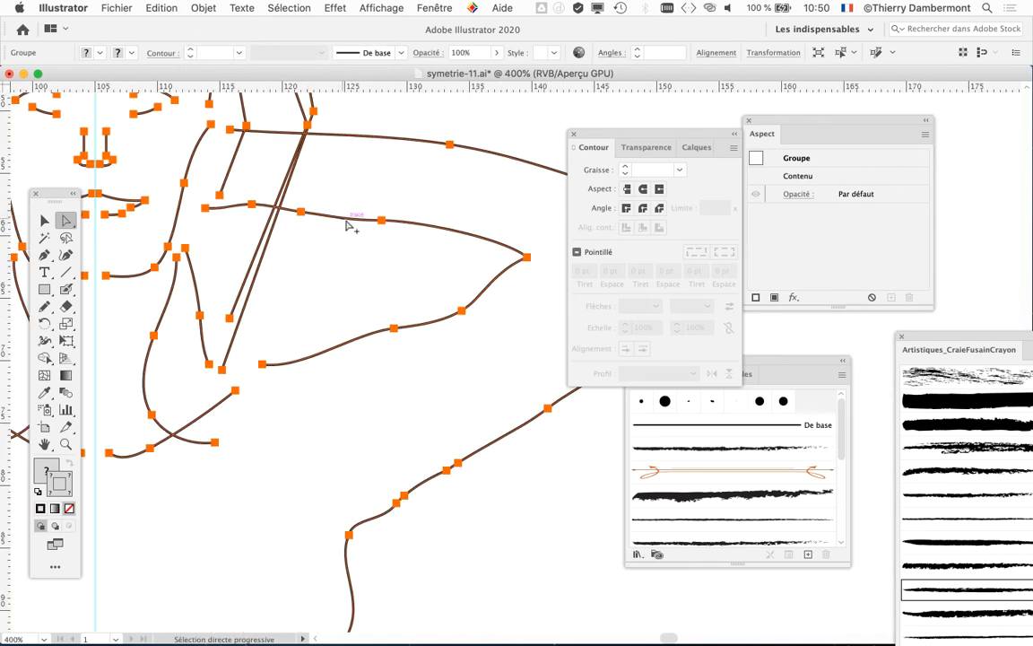
pyautogui.moveTo(363, 260); pyautogui.dragTo(289, 289)
pyautogui.moveTo(396, 200); pyautogui.dragTo(278, 216)
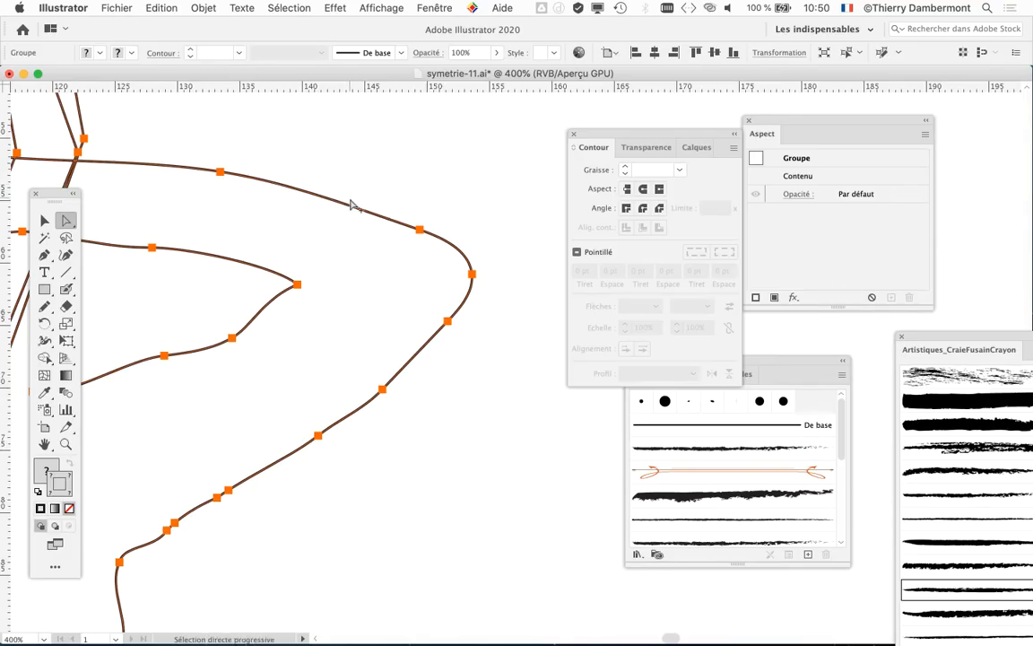
pyautogui.scroll(-5, 352, 205)
pyautogui.click(340, 153)
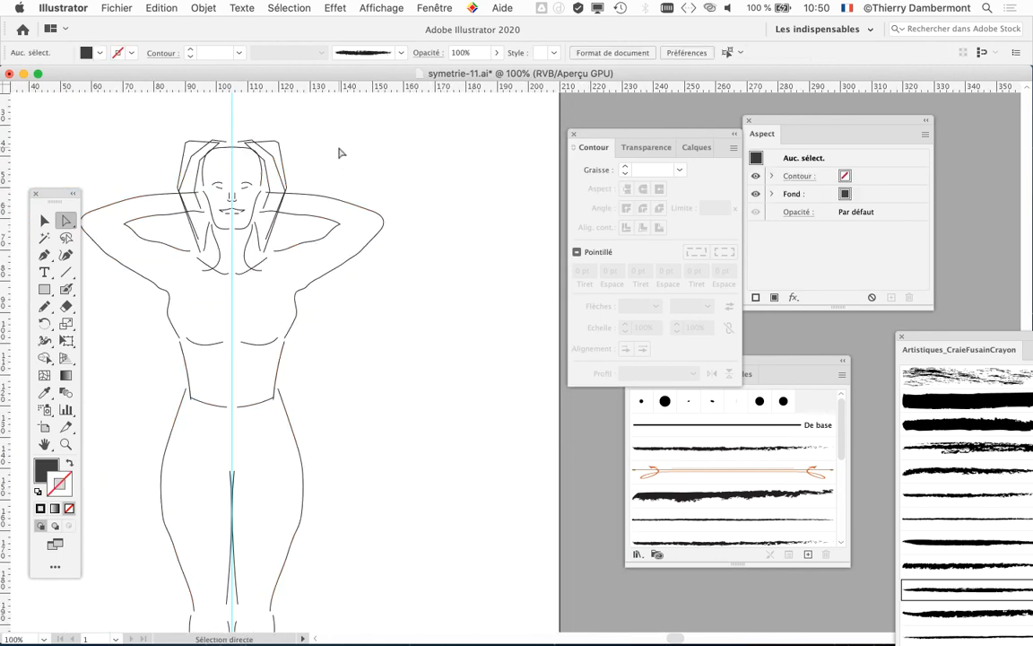
# Save the expanded figure drawing as a new Adobe Illustrator file named symetrie-12.ai in the same folder
pyautogui.click(116, 7)
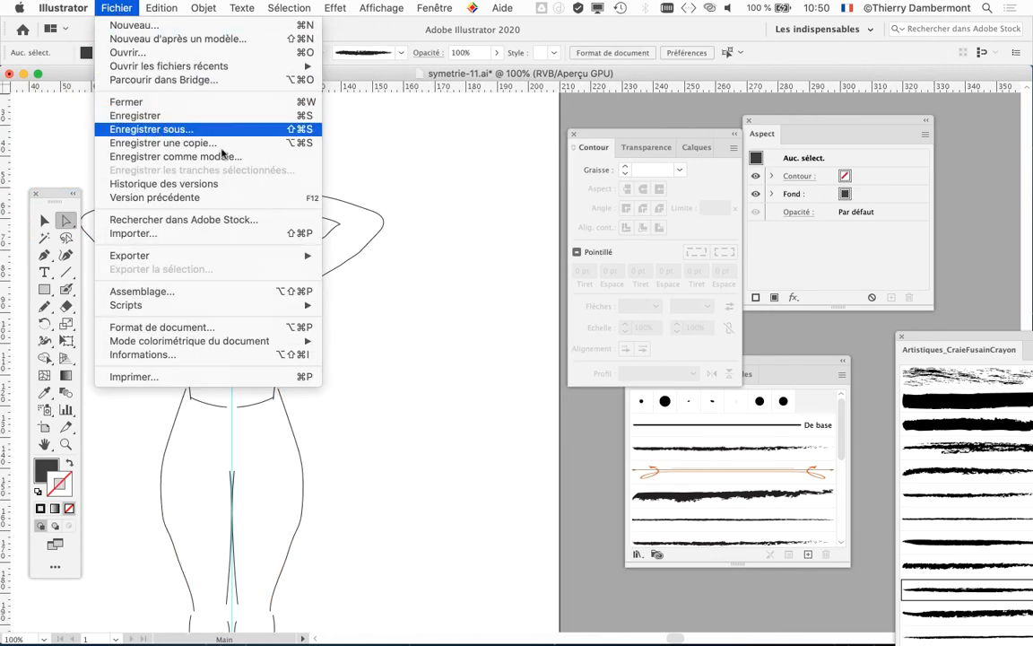
pyautogui.click(179, 126)
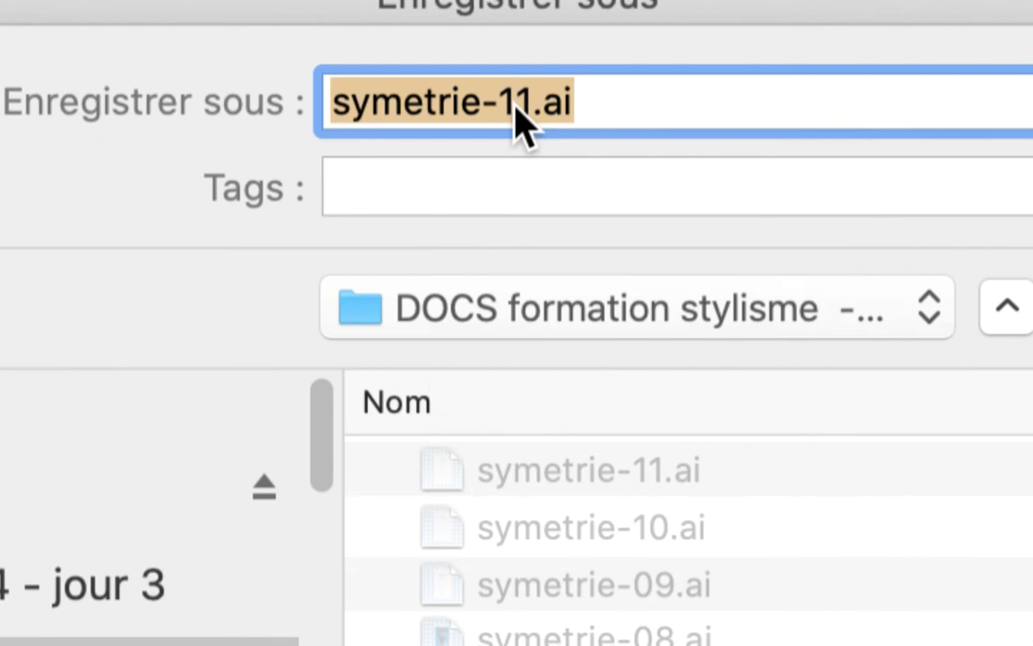
pyautogui.click(517, 106)
pyautogui.moveTo(519, 108); pyautogui.dragTo(518, 108)
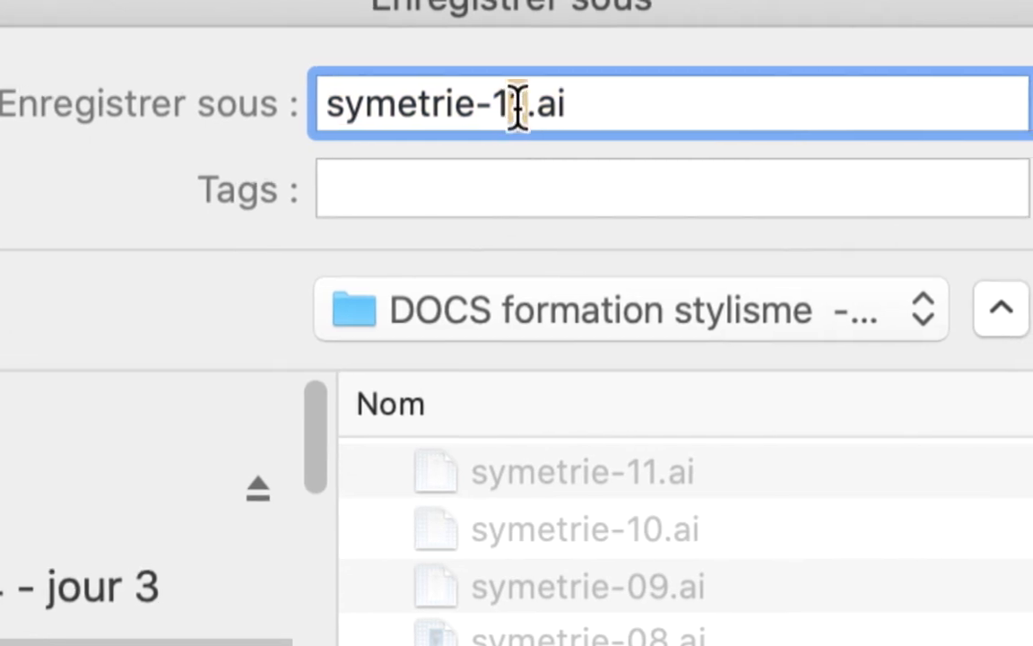
pyautogui.write('2')
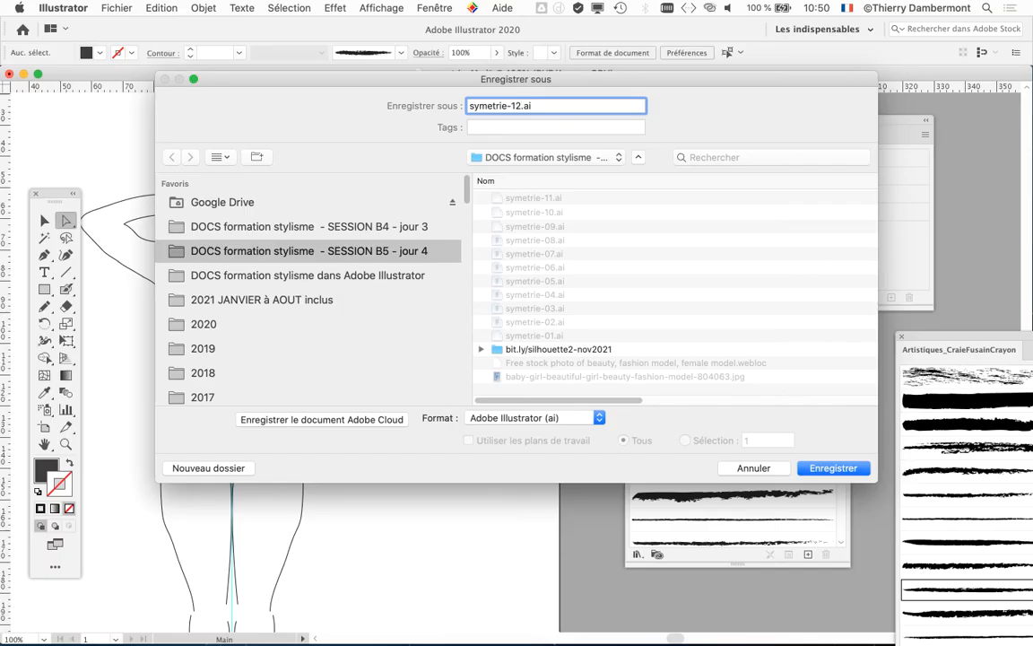
pyautogui.press('Return')
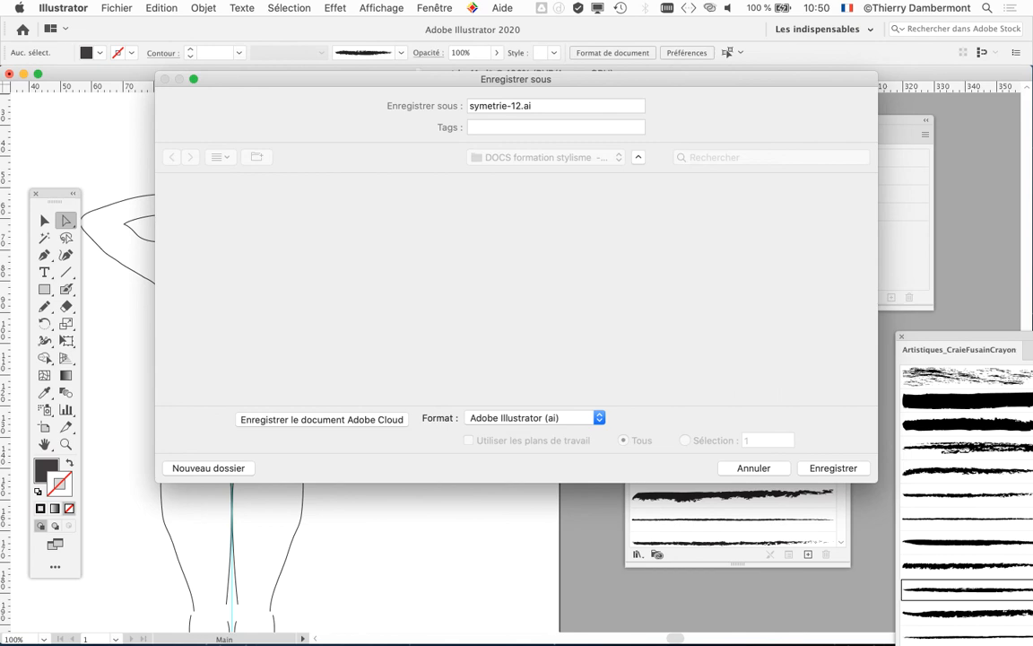
pyautogui.press('Return')
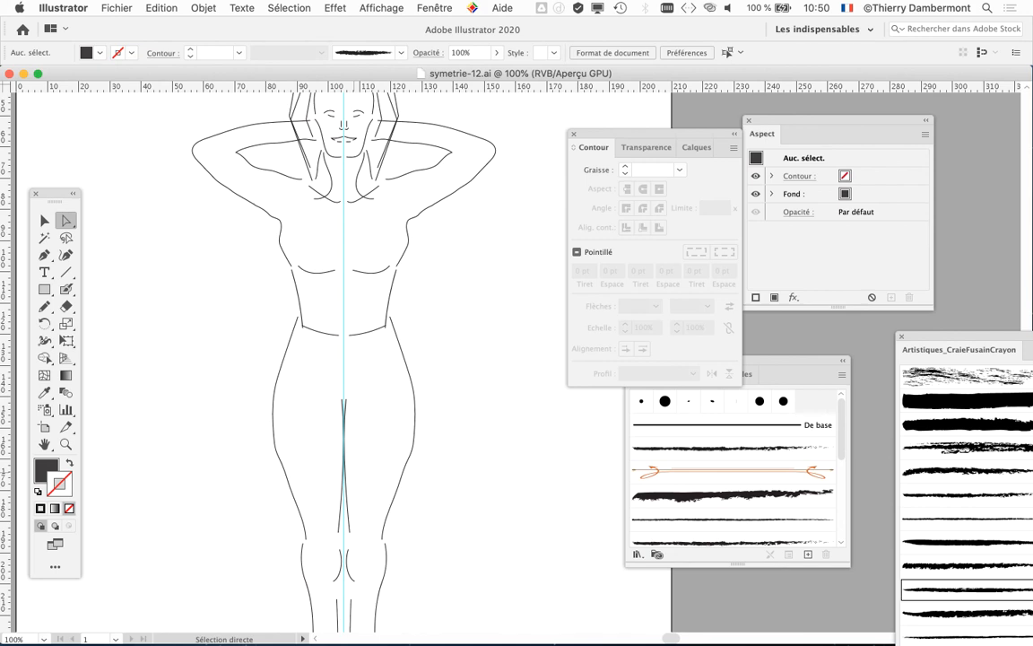
pyautogui.scroll(-1, 408, 412)
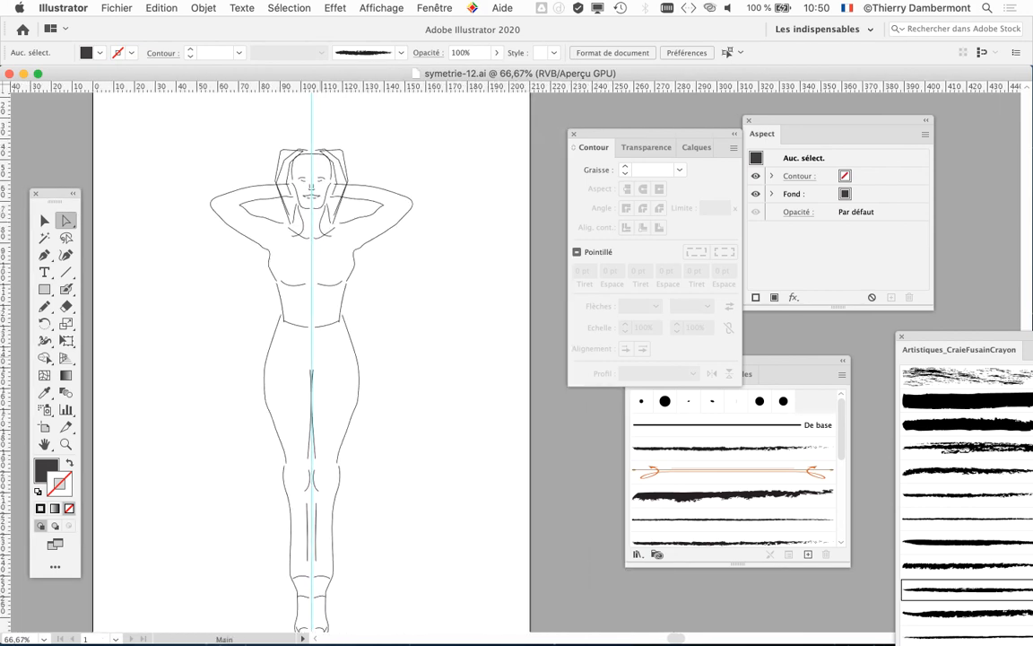